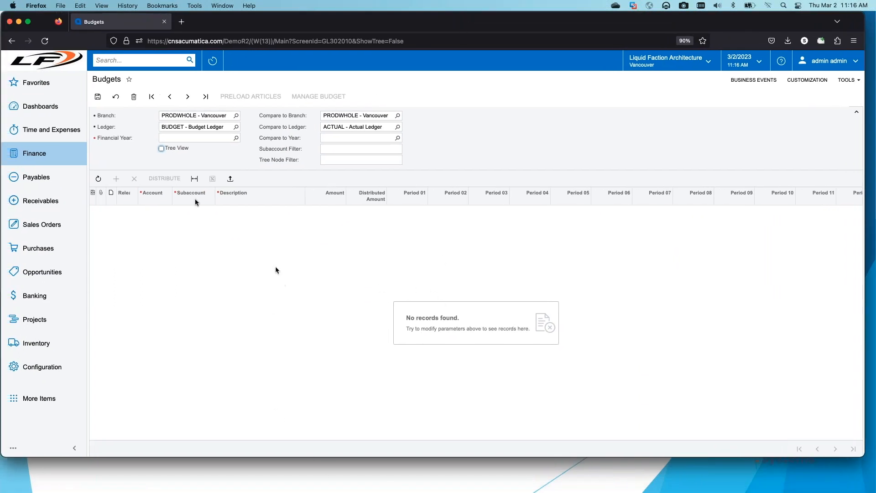
Step: Expand the full list of Finance screens and open Ledgers in a new browser tab
left_click(42, 163)
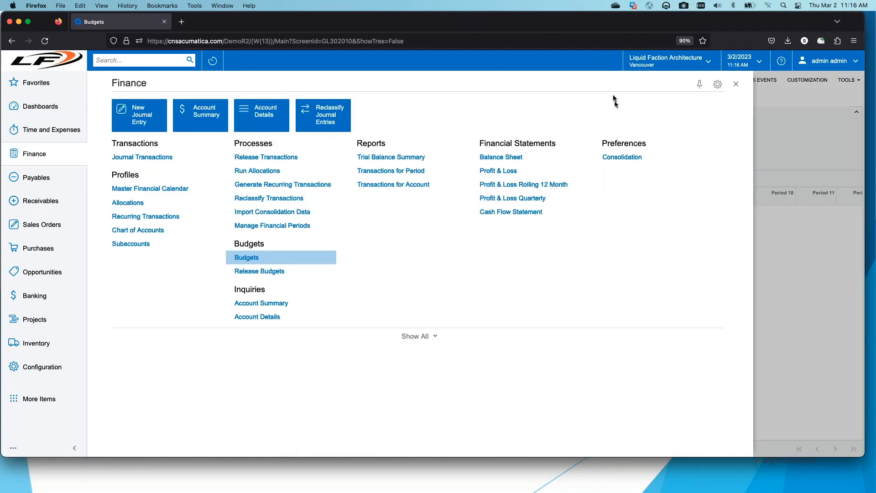
left_click(434, 337)
right_click(607, 187)
left_click(614, 201)
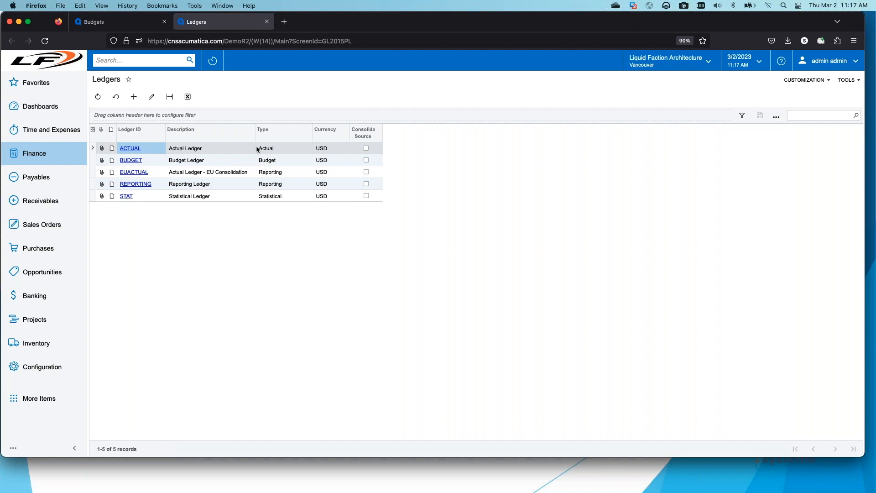
Step: Start a new ledger with ID BUDGET2, description Second Budget and type Budget
left_click(133, 97)
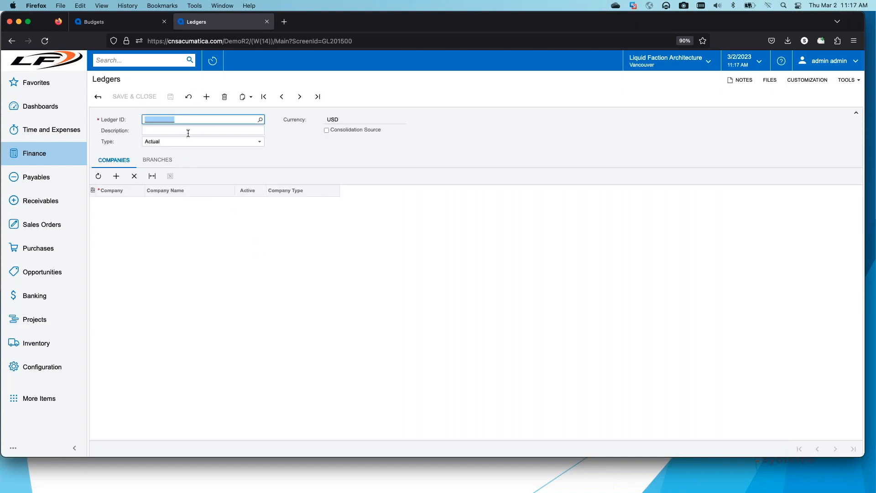
type("BUDGET2")
left_click(196, 129)
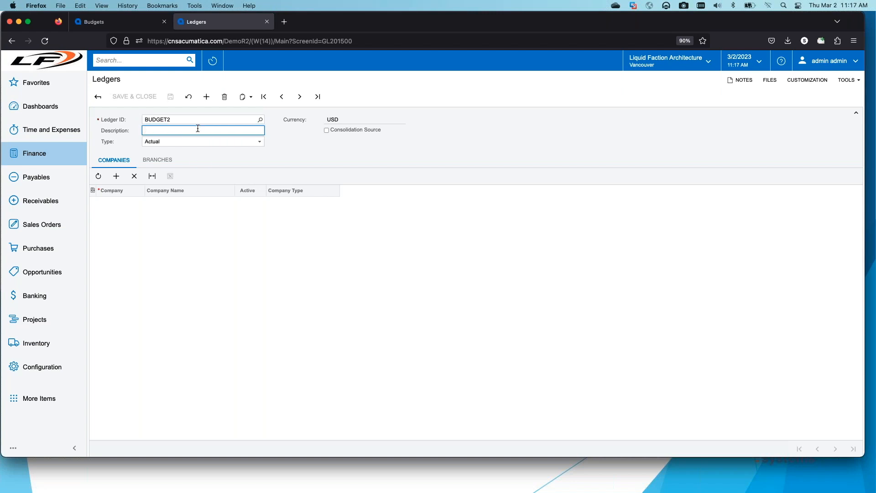
type("Second Budget")
left_click(260, 142)
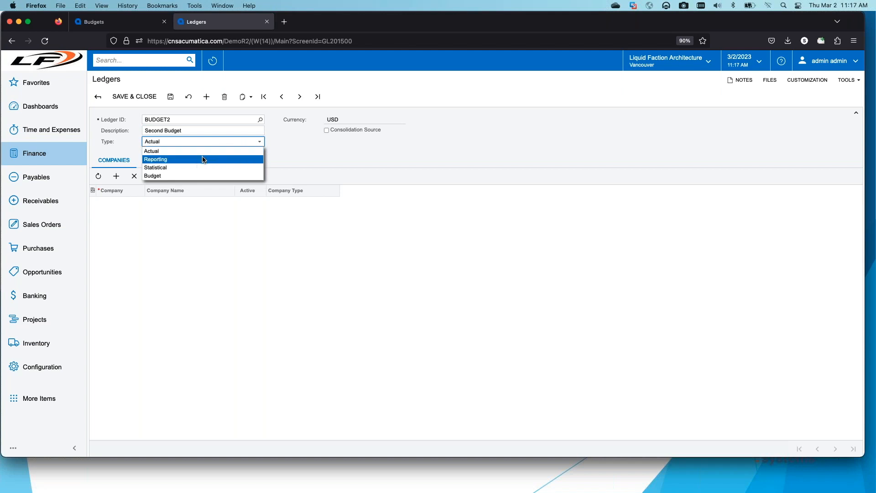
left_click(192, 176)
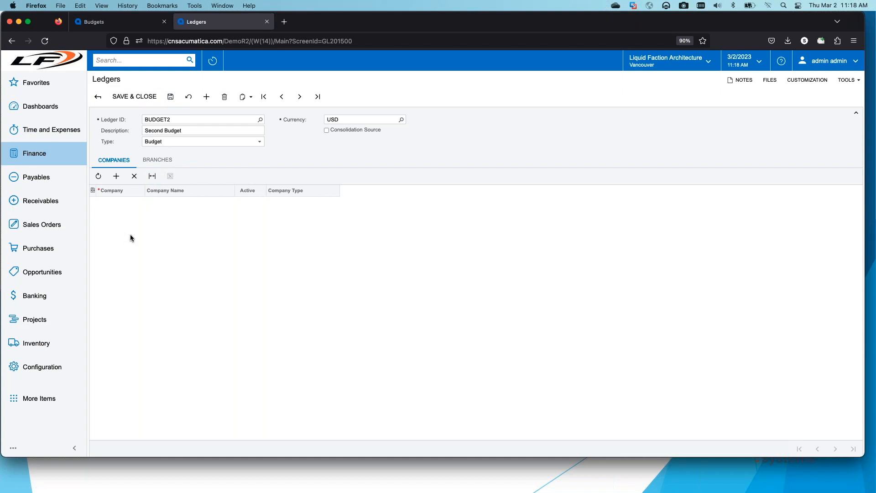
Step: Discard the unsaved BUDGET2 ledger entry and return to the list of ledgers
left_click(188, 99)
key("Return")
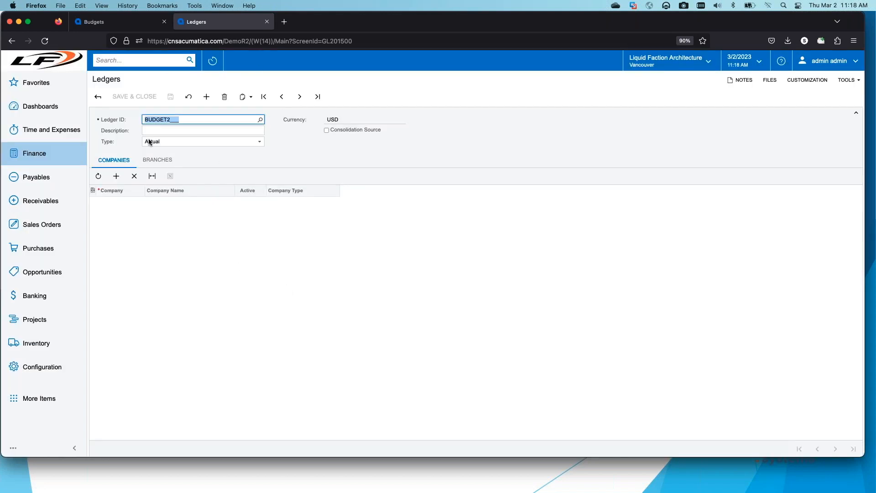
left_click(99, 97)
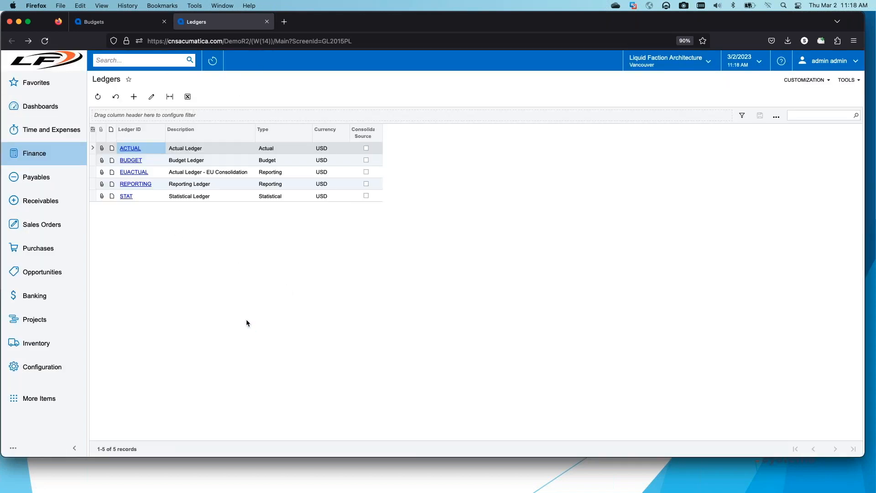
Step: Switch back to the Budgets screen and examine the selectable branches and ledgers without changing either one
left_click(111, 23)
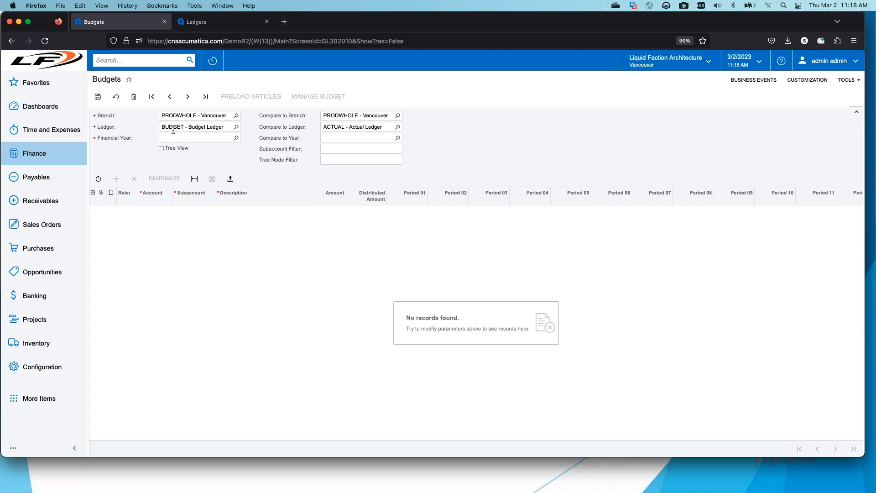
left_click(237, 116)
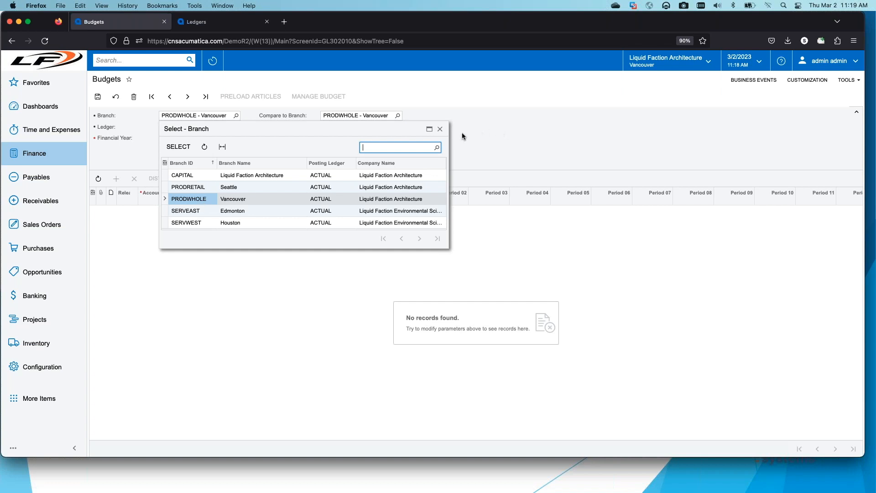
left_click(440, 129)
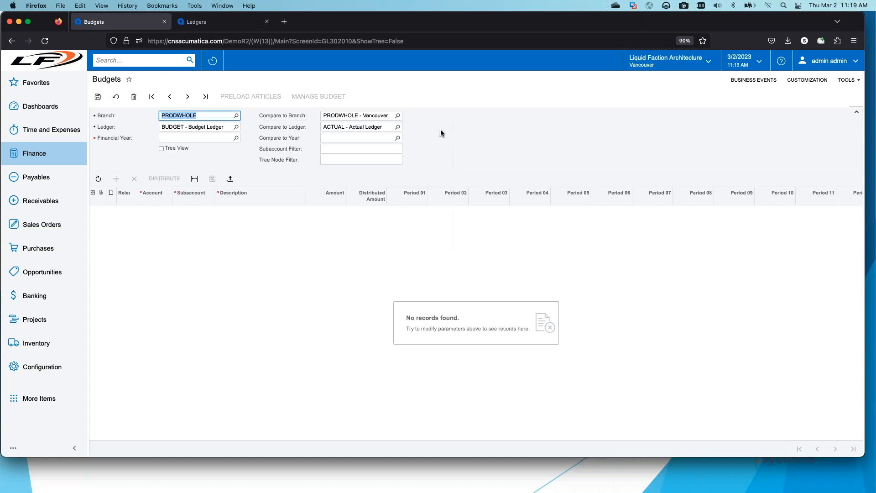
left_click(237, 130)
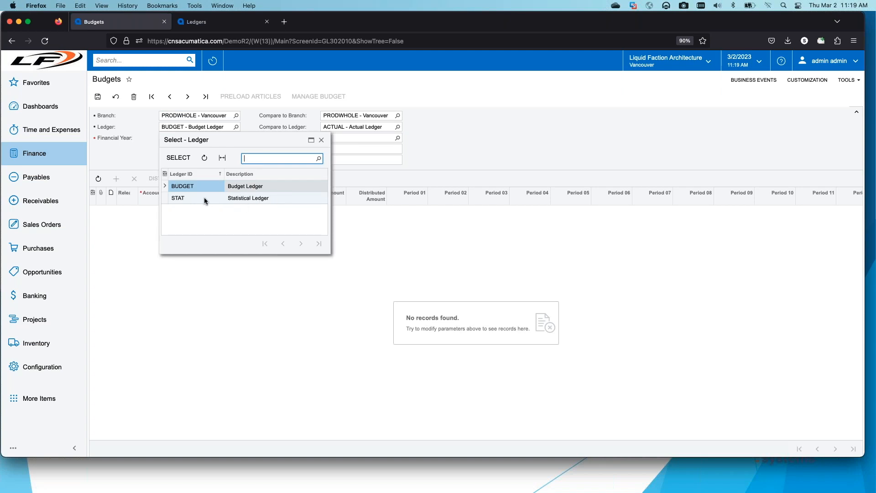
left_click(322, 141)
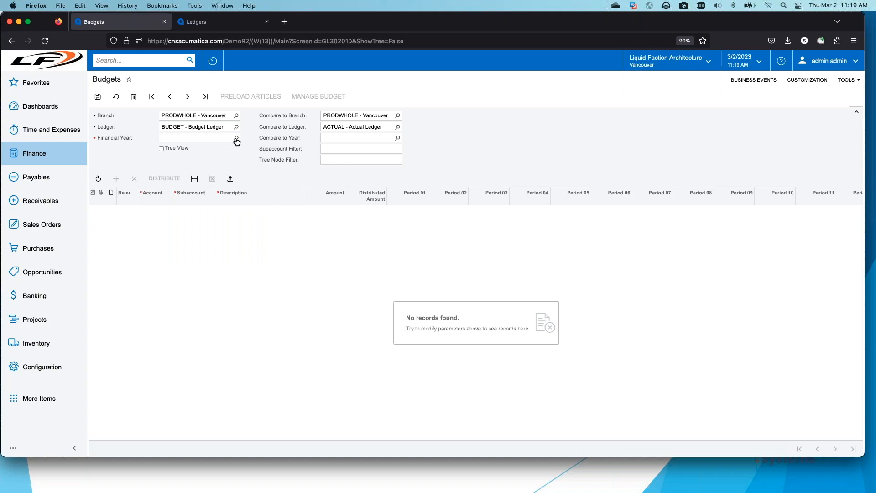
Step: Display the Vancouver branch's budget for financial year 2022
left_click(237, 138)
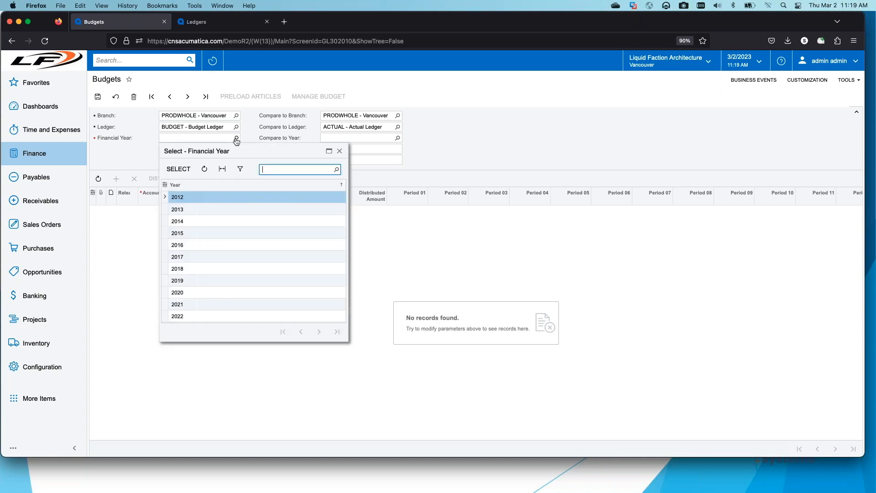
left_click(186, 316)
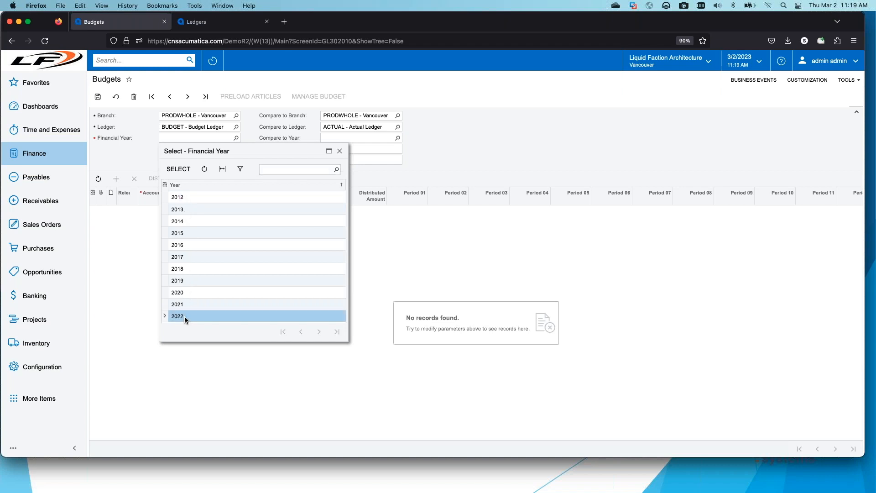
double_click(184, 316)
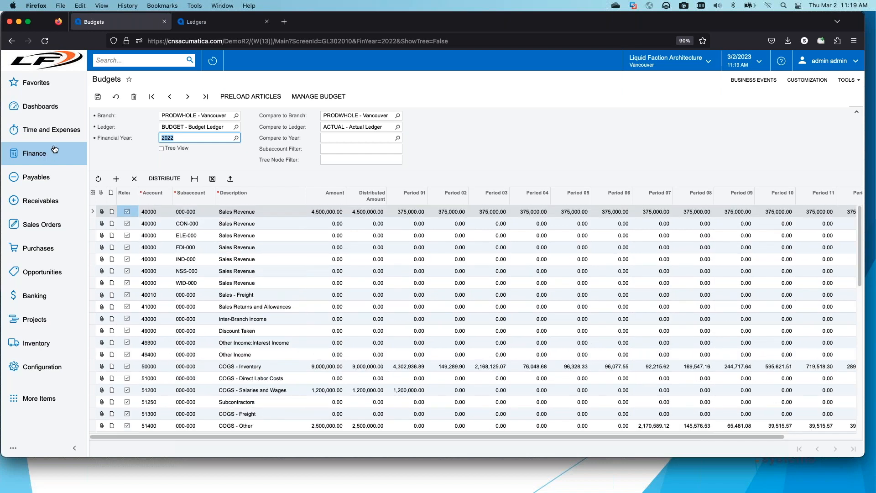
Step: Open the Master Financial Calendar, advance to financial year 2023 and generate the GL calendar for 2023
left_click(49, 155)
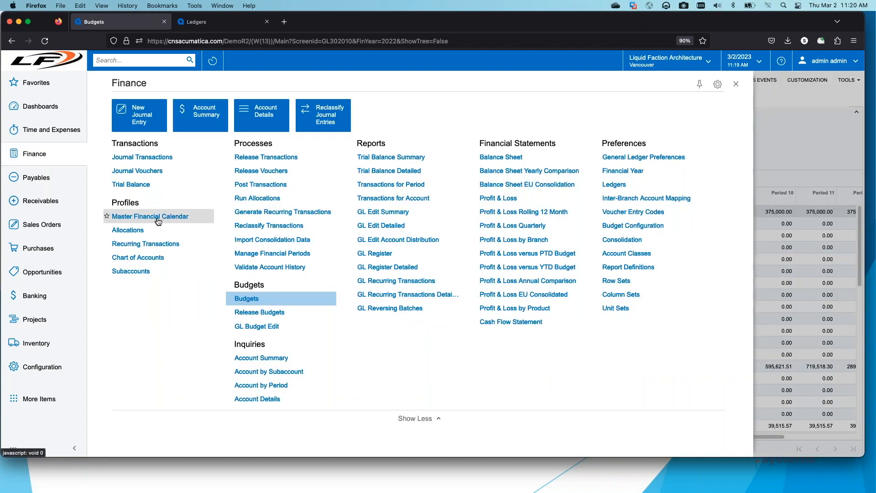
left_click(158, 218)
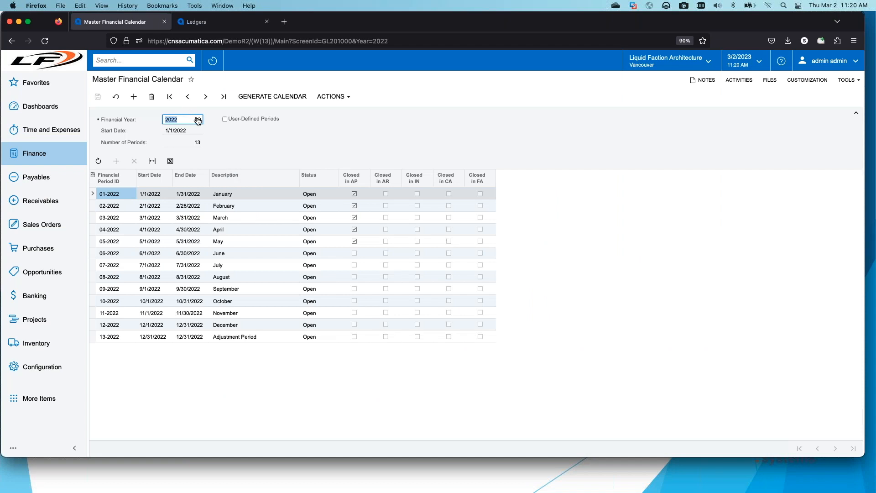
left_click(199, 120)
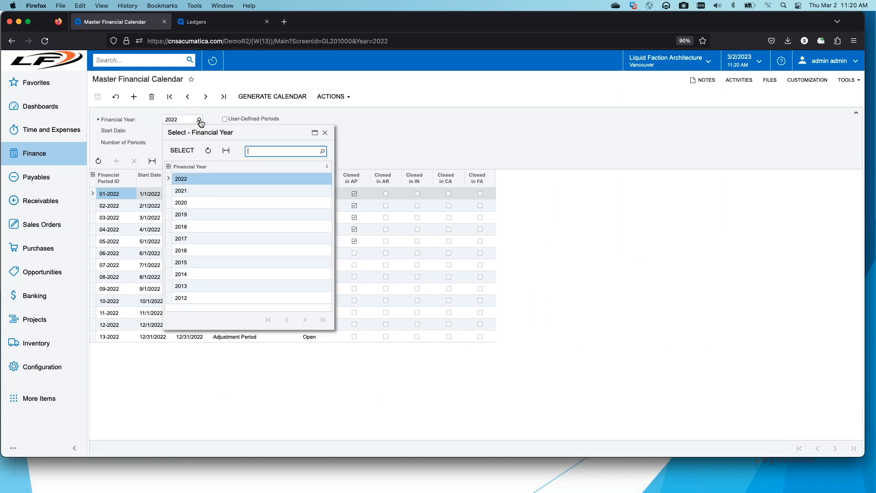
left_click(324, 133)
left_click(205, 97)
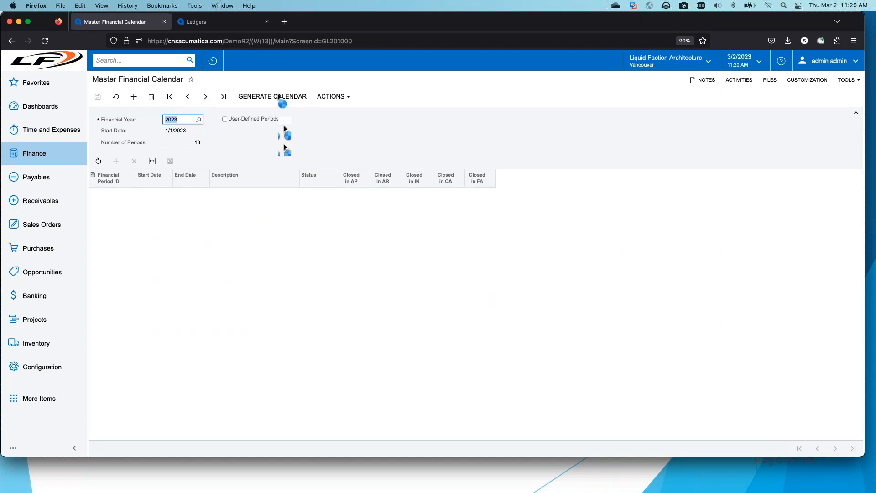
left_click(278, 97)
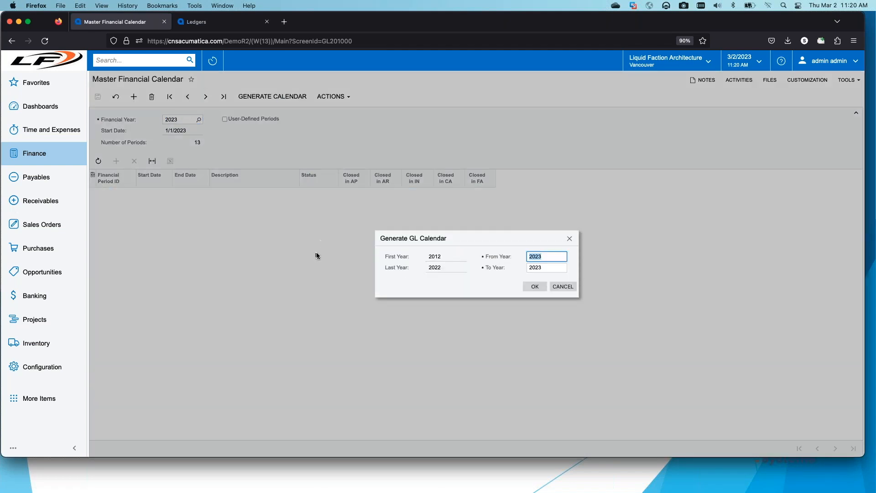
left_click(534, 293)
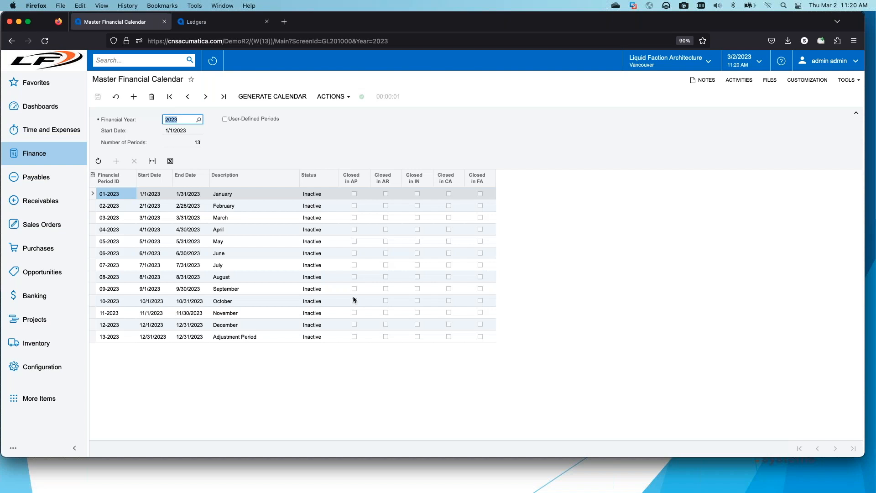
Step: Return to the Budgets screen, select financial year 2023 and create its budget preloaded from the budget configuration
left_click(41, 154)
left_click(261, 299)
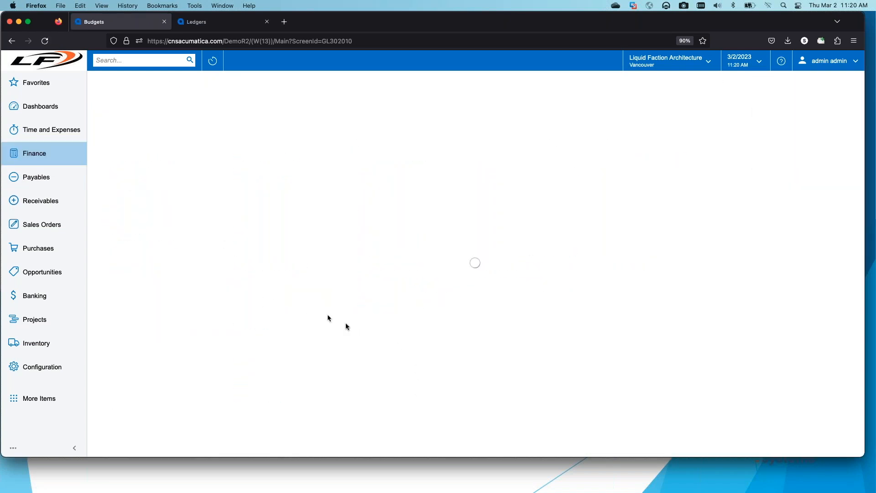
left_click(268, 286)
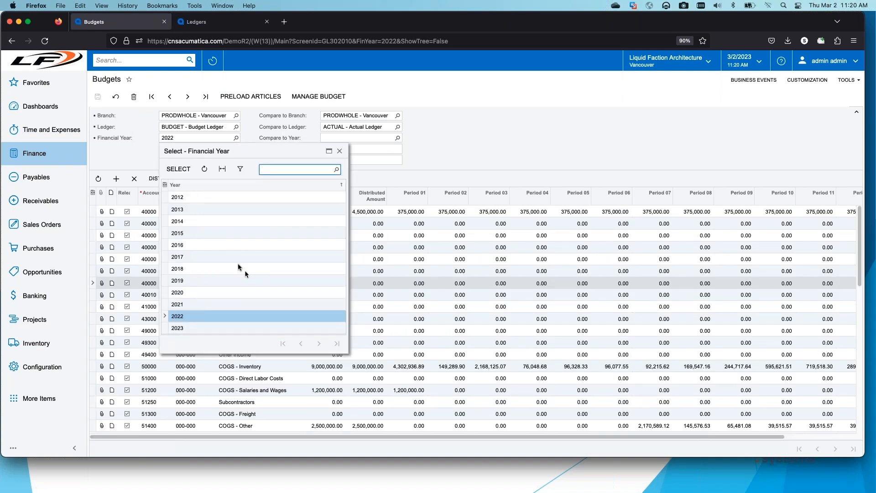
double_click(180, 329)
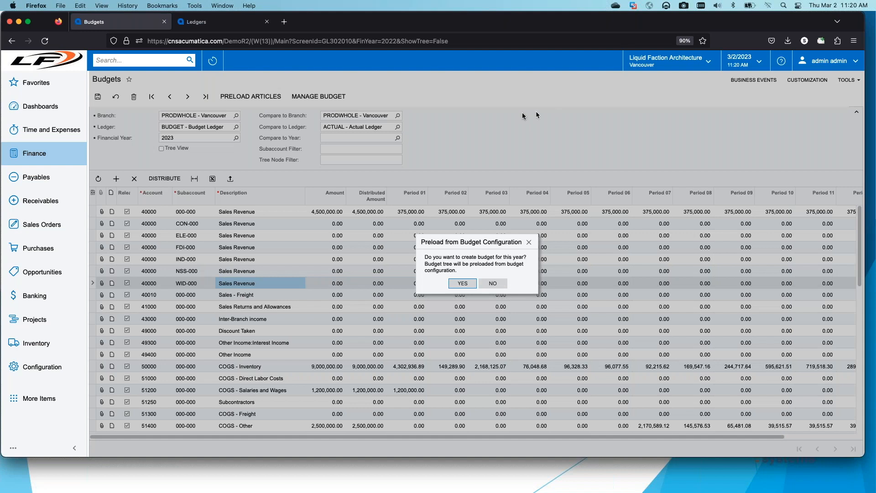
left_click(461, 283)
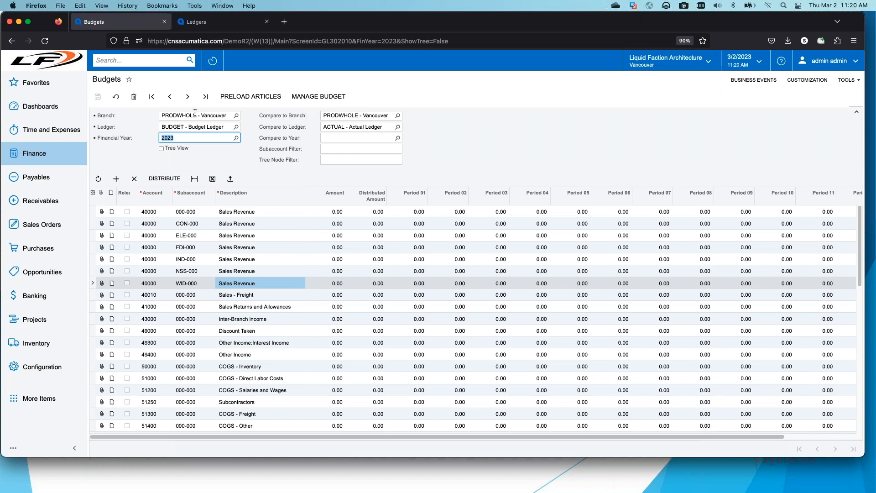
Step: Compare the 2023 budget with the ACTUAL ledger for the year 2020
left_click(397, 127)
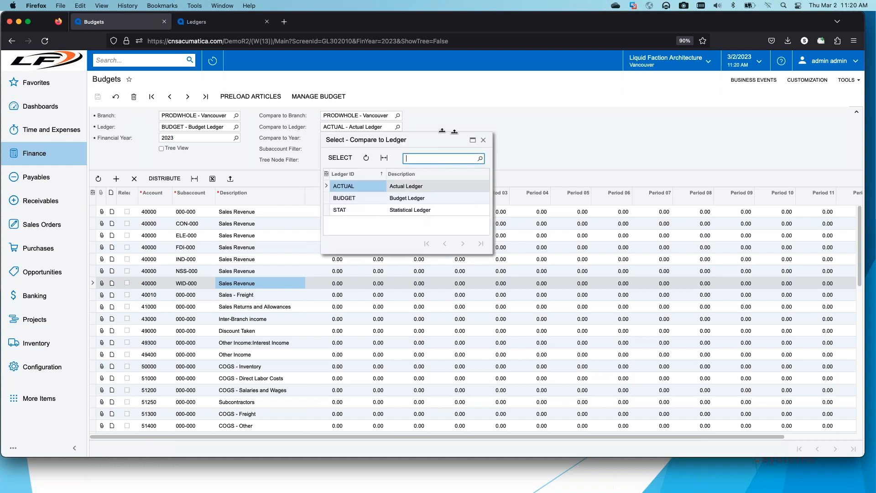
double_click(360, 191)
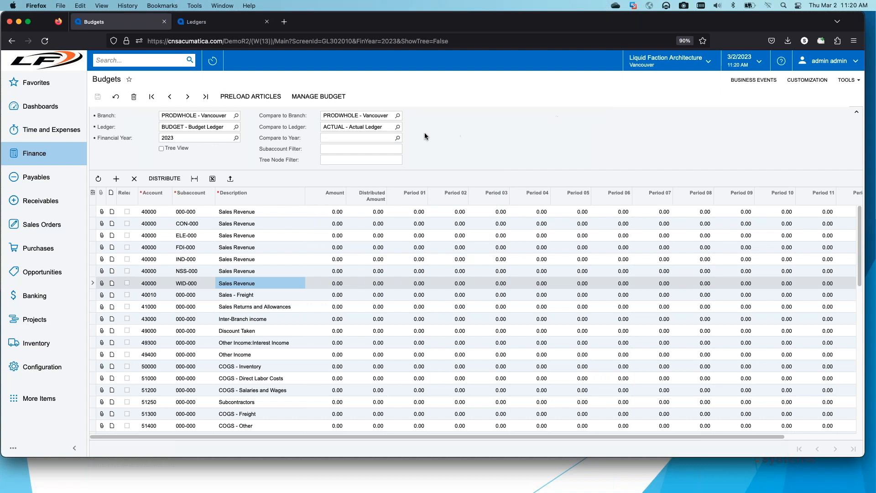
left_click(397, 138)
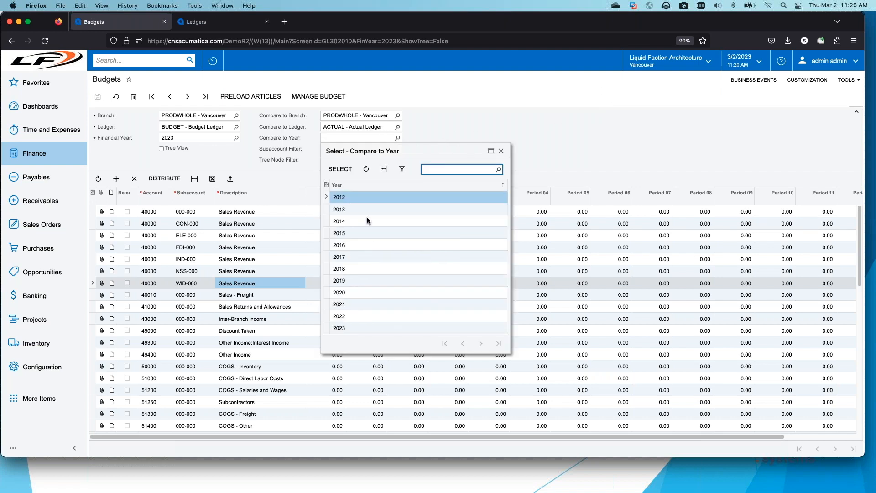
double_click(342, 292)
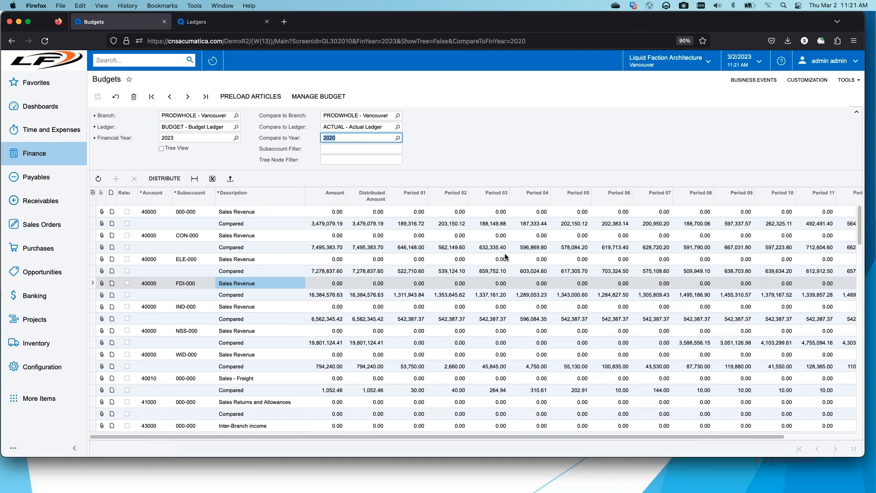
Step: Compare the 2023 budget with the BUDGET ledger for the year 2022 and look through its article lines
left_click(399, 139)
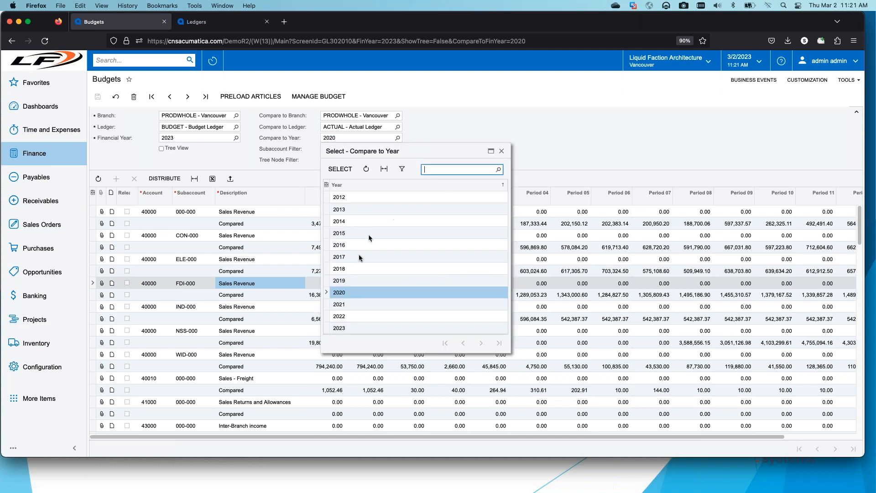
key("Escape")
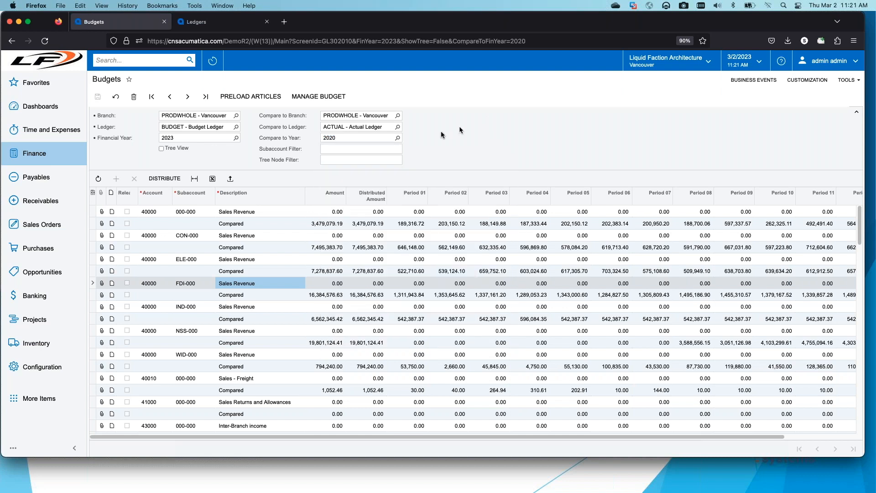
left_click(398, 127)
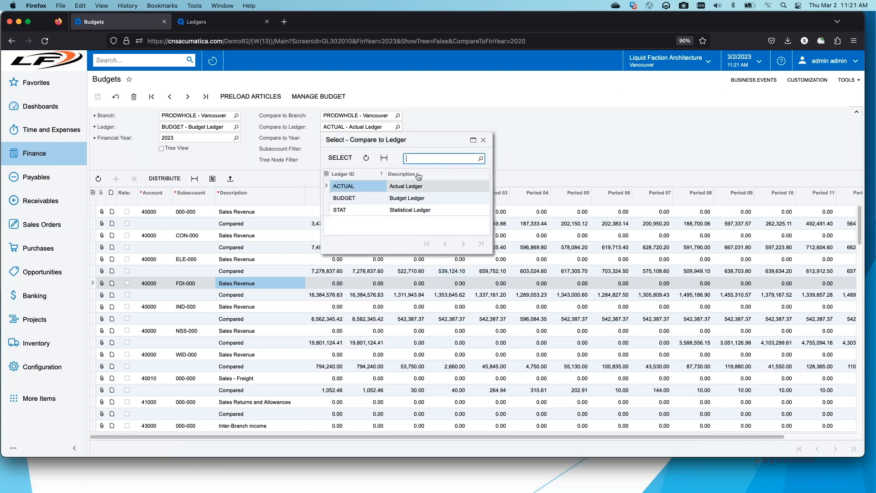
double_click(355, 198)
left_click(398, 138)
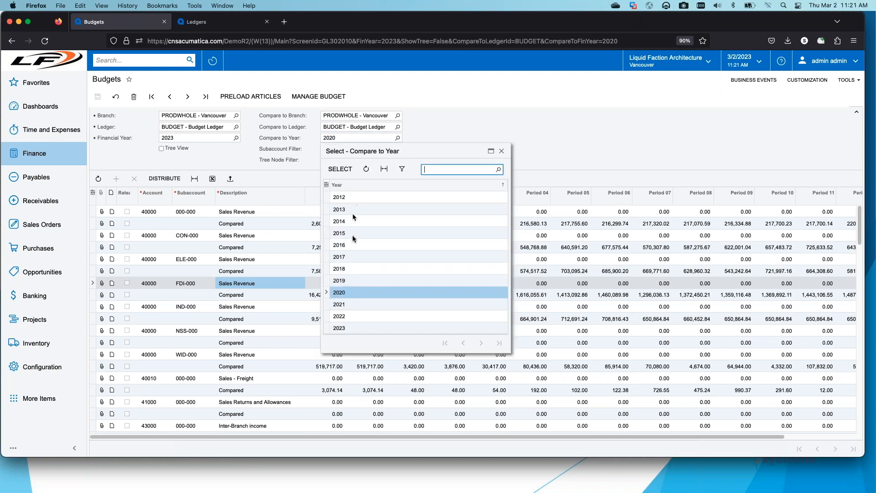
left_click(347, 316)
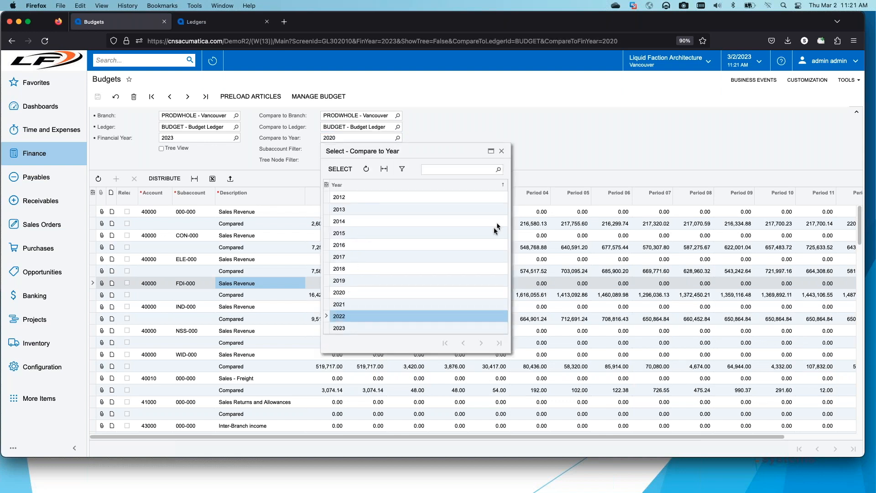
double_click(342, 317)
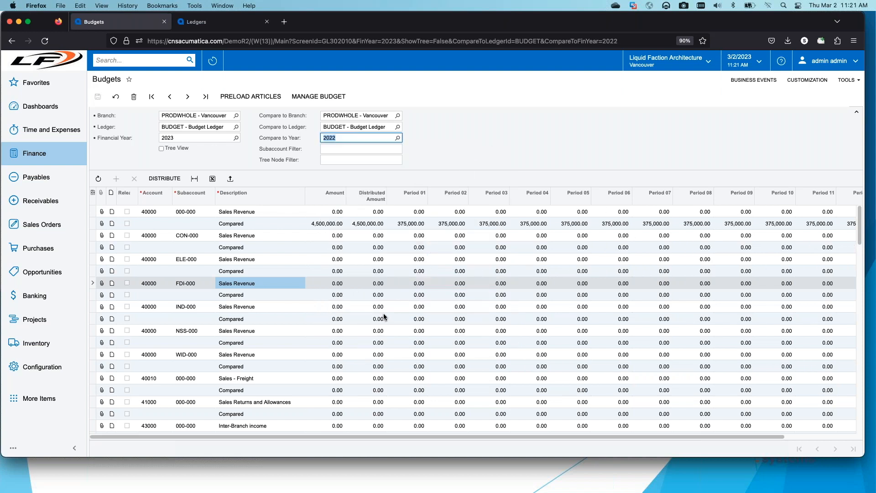
scroll(416, 332, "down", 5)
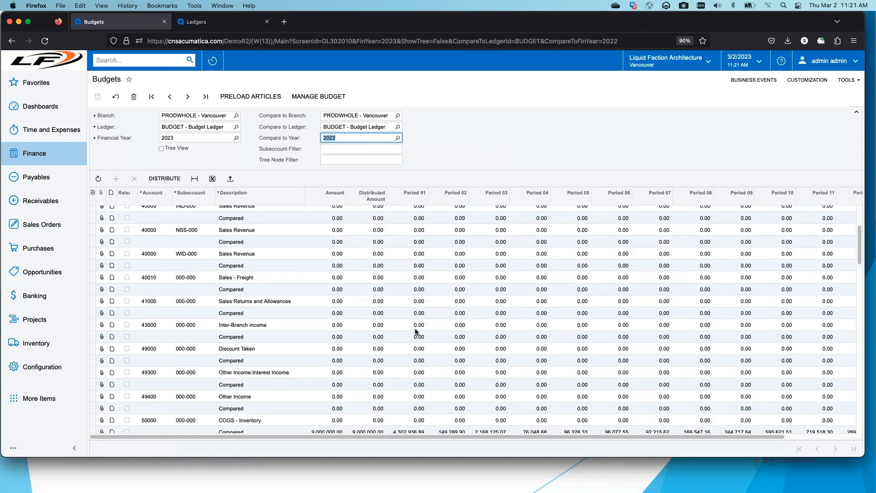
scroll(415, 331, "down", 3)
scroll(417, 329, "up", 10)
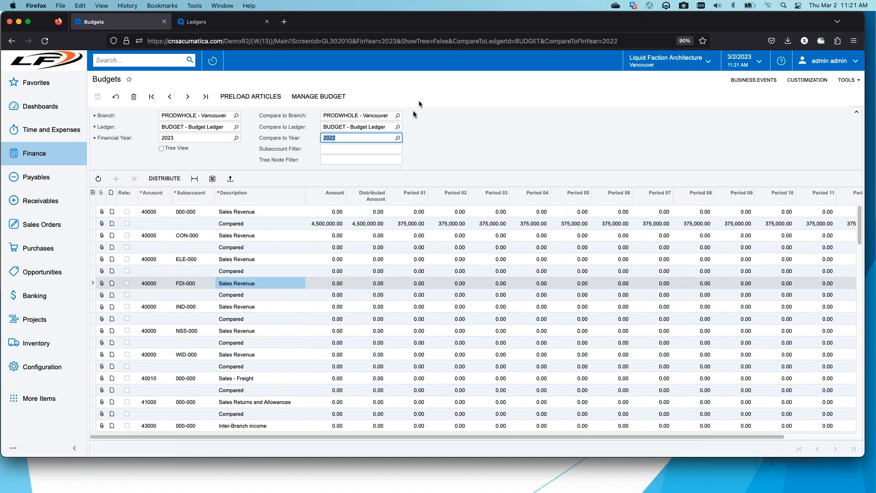
Step: Change the comparison year to 2020 and review the compared budget amounts across the accounts
left_click(398, 137)
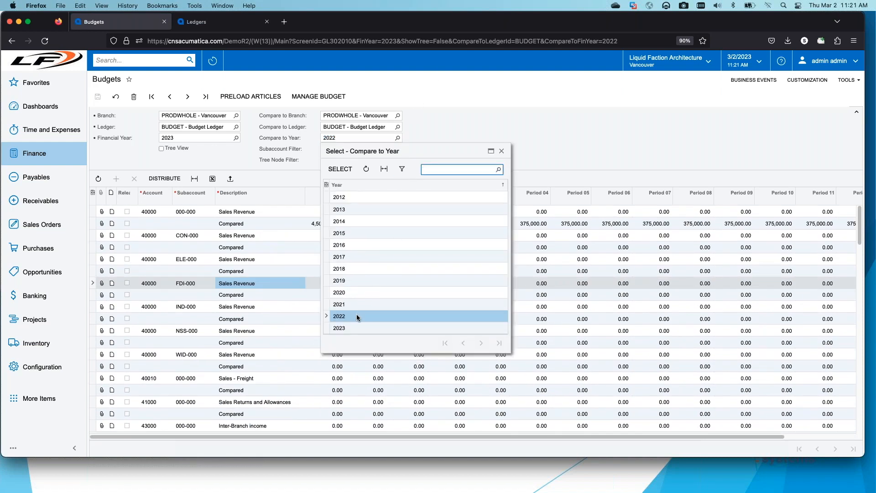
double_click(347, 292)
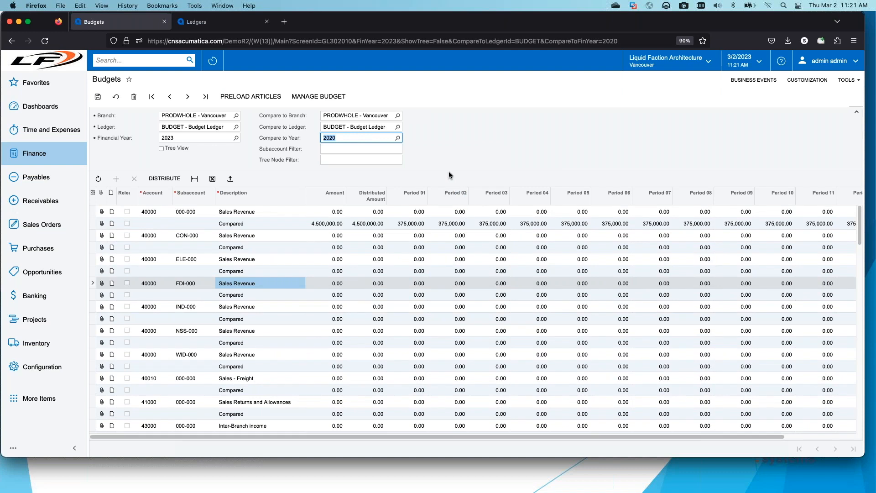
scroll(416, 286, "down", 10)
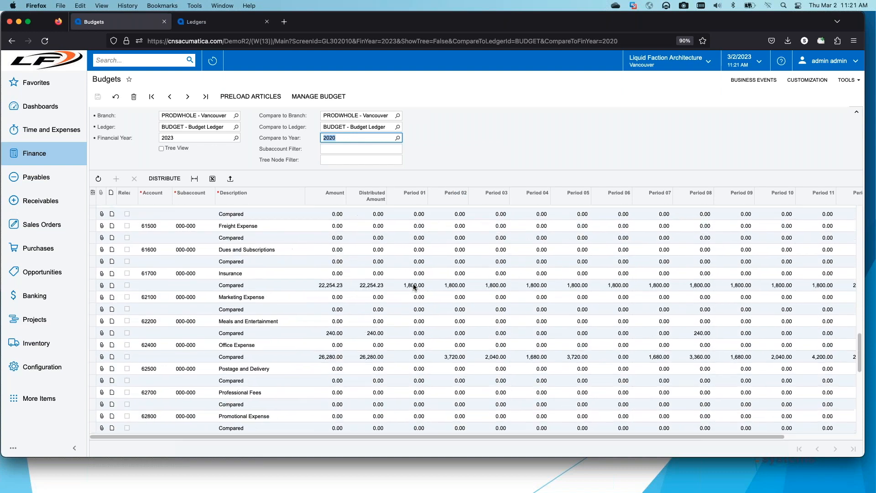
scroll(416, 285, "up", 10)
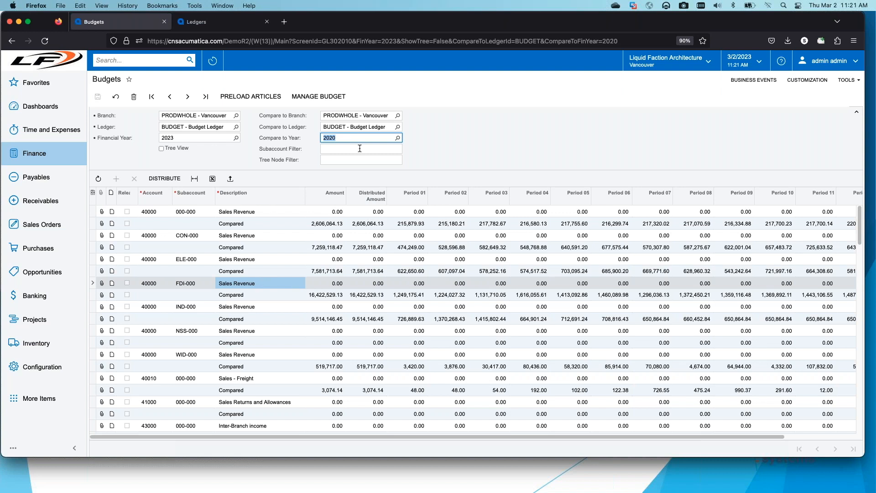
Step: Clear the comparison year so only the 2023 budget articles are listed, and look over their accounts and periods
key("BackSpace")
left_click(359, 148)
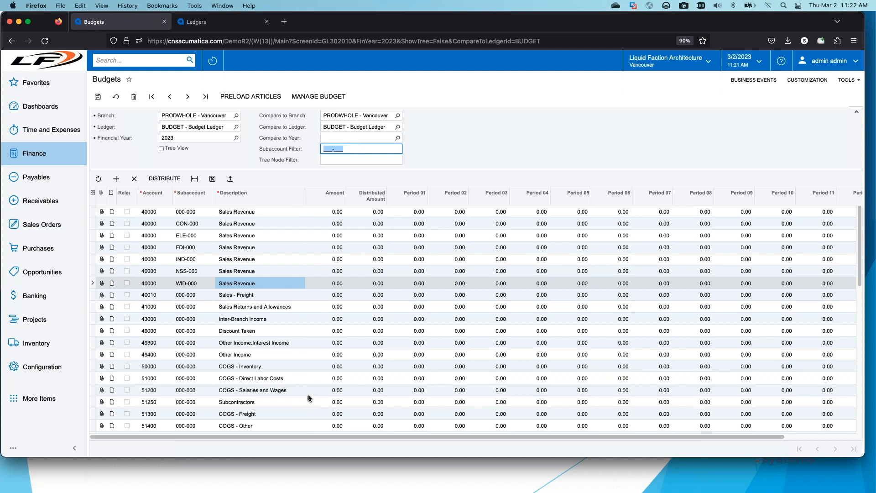
scroll(308, 393, "down", 10)
scroll(307, 392, "up", 10)
scroll(377, 291, "right", 1)
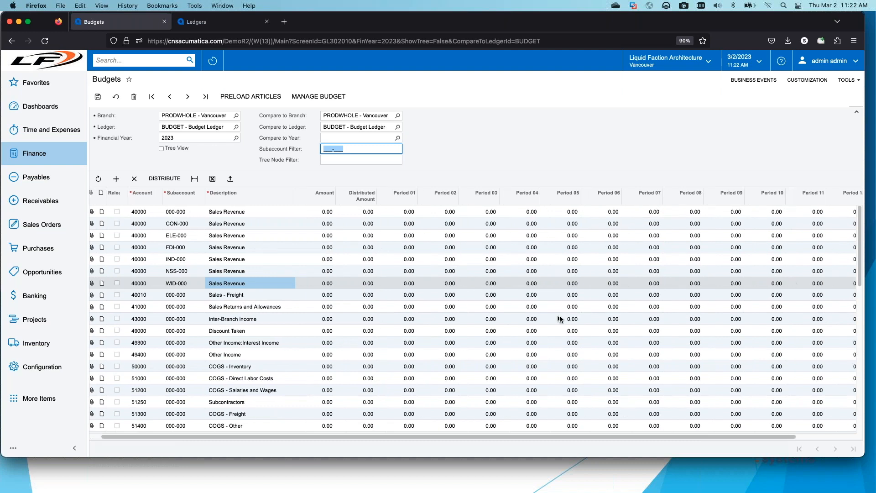
scroll(561, 333, "left", 2)
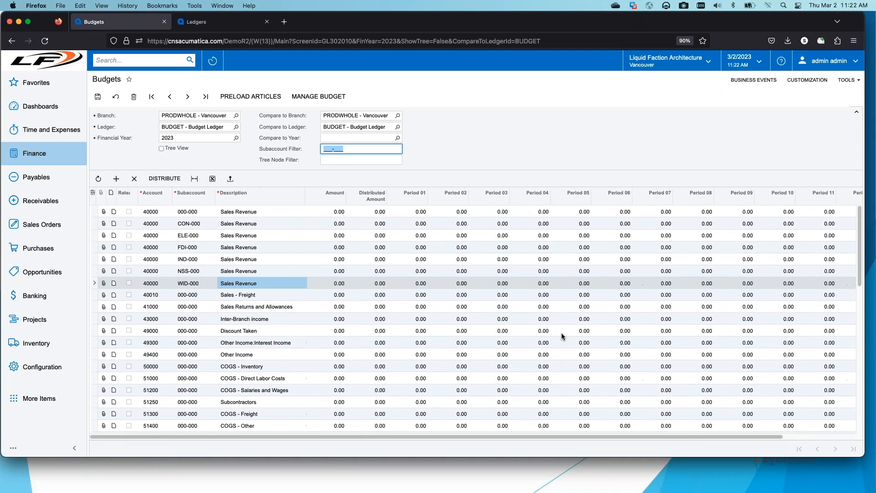
scroll(558, 336, "right", 1)
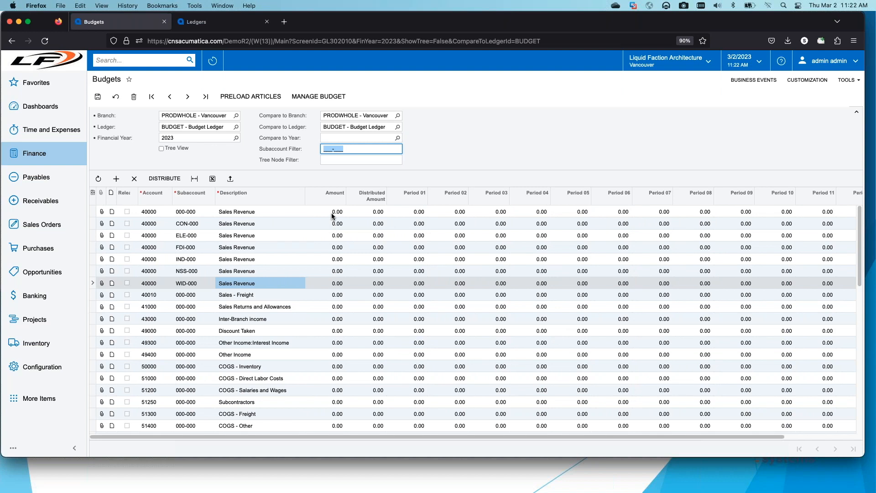
Step: Set the yearly amounts for account 40000 Sales Revenue to 2,000,000 for subaccount 000-000 and 5,000,000 for CON-000
left_click(332, 214)
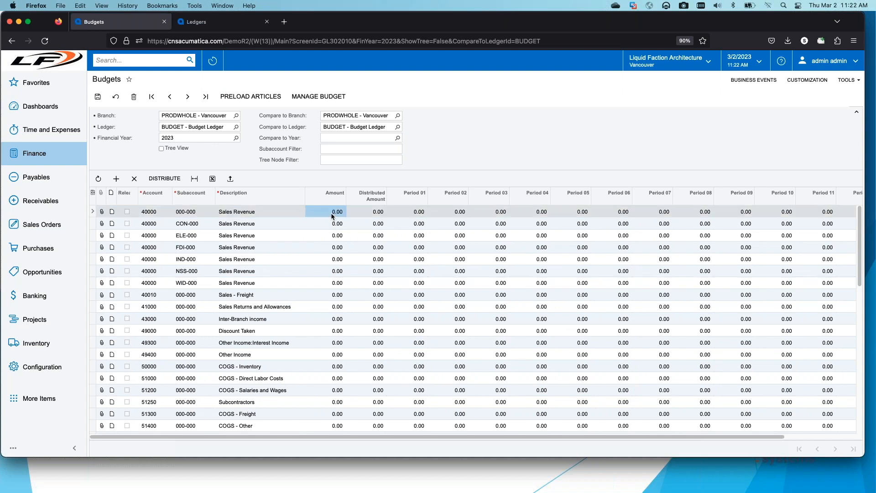
type("2")
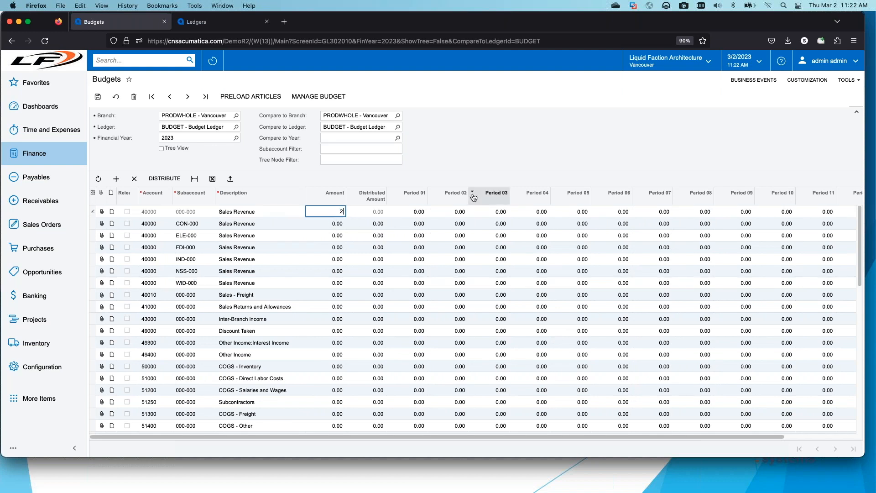
type(",000,000000")
key("Down")
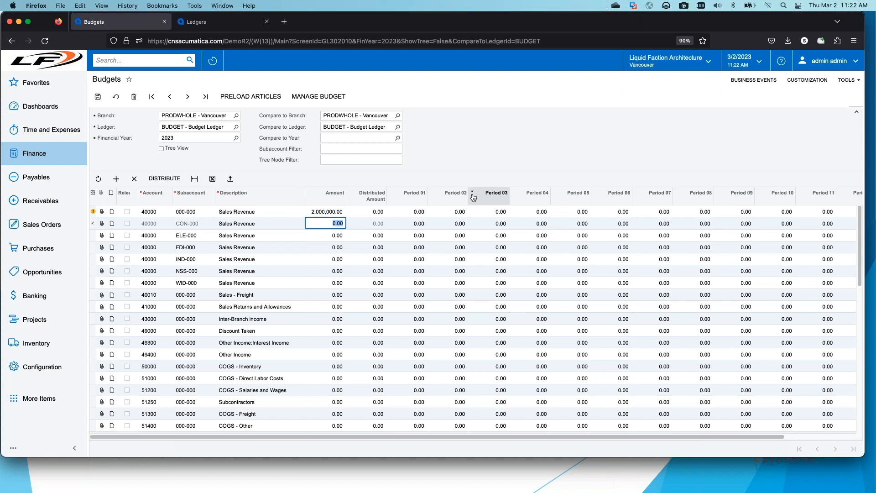
type("5000000")
key("Tab")
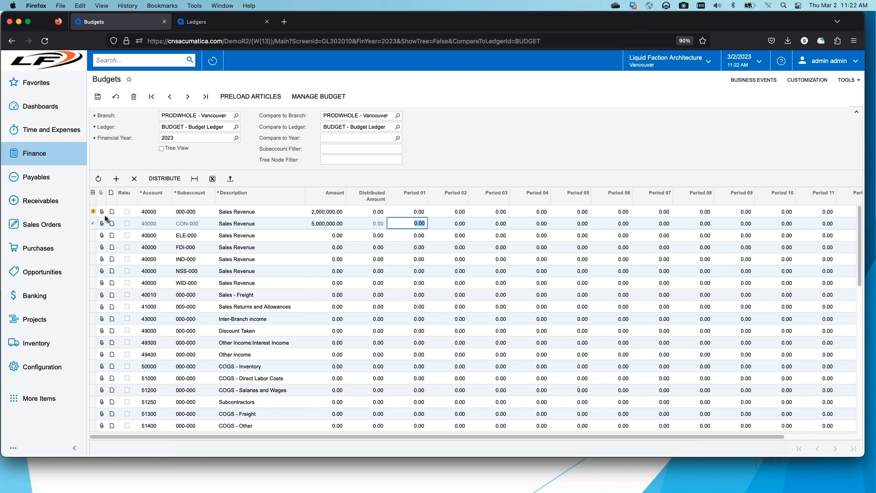
Step: Distribute the yearly amount of Sales Revenue subaccount 000-000 across the periods with the Evenly method
key("Up")
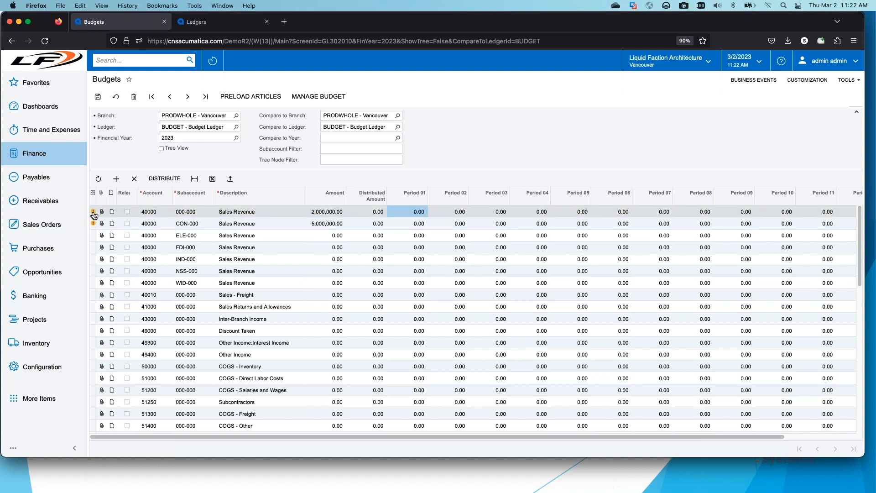
mouse_move(94, 214)
scroll(499, 356, "right", 3)
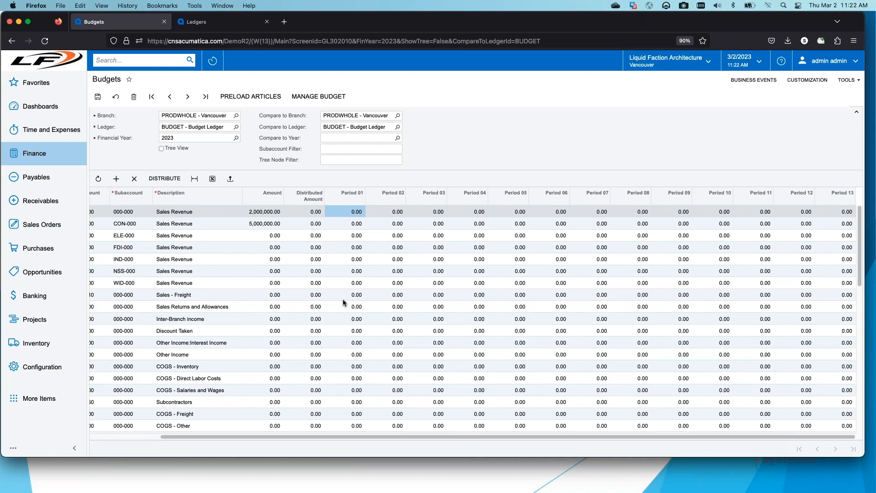
scroll(344, 302, "left", 3)
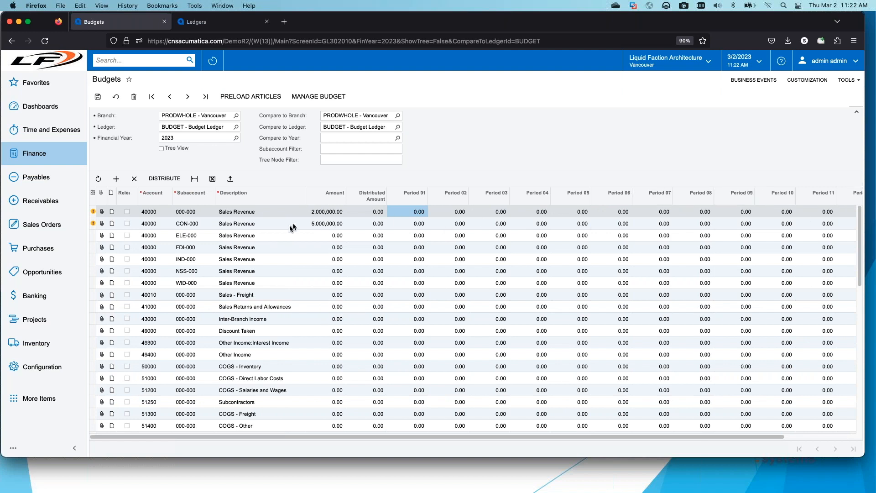
left_click(162, 179)
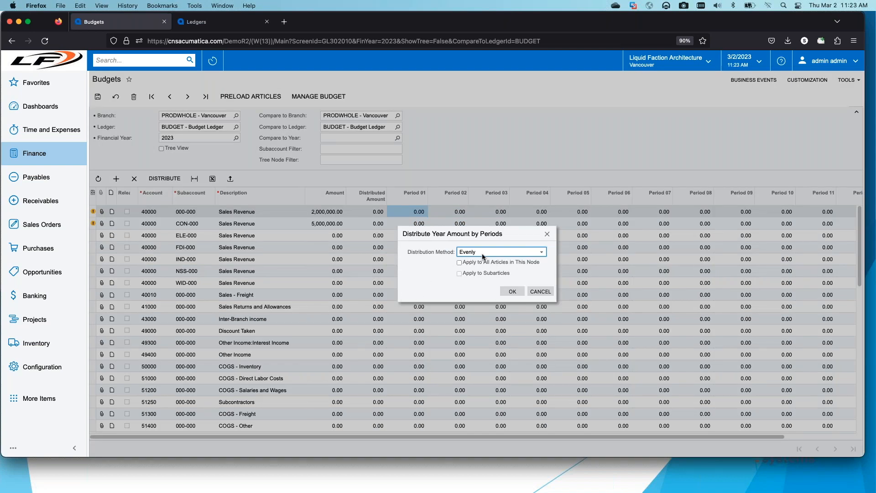
left_click(542, 254)
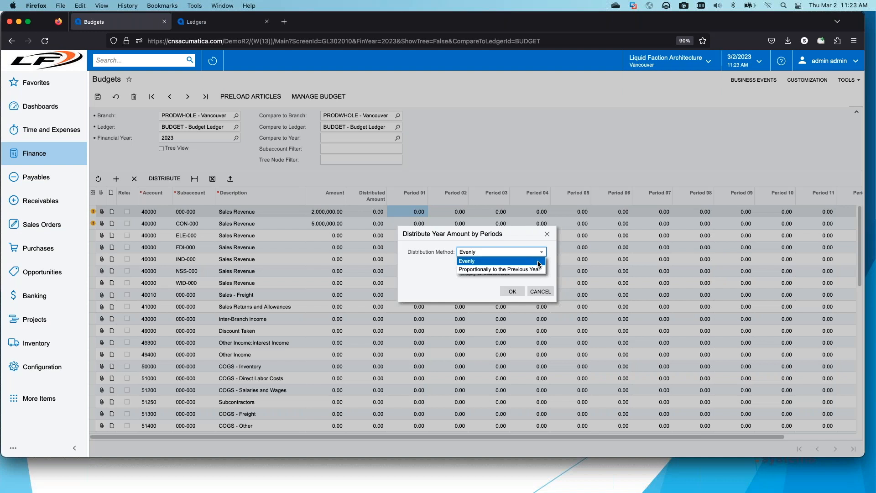
left_click(538, 262)
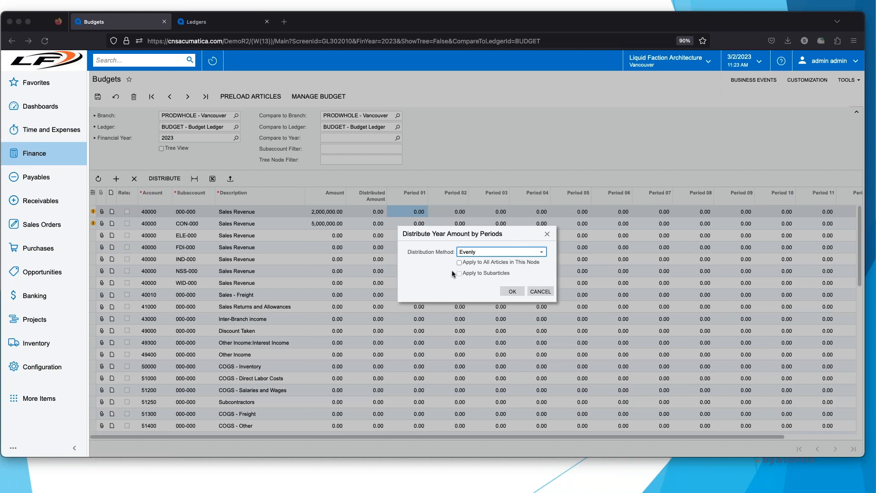
left_click(512, 292)
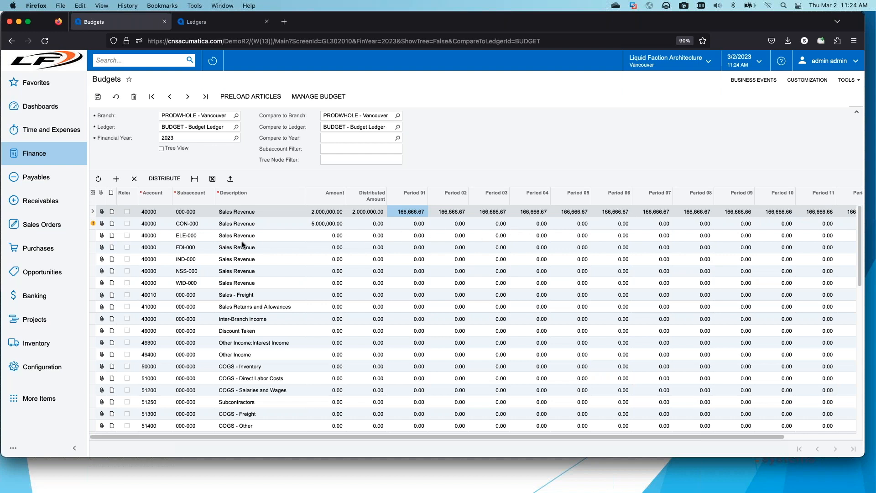
left_click(95, 222)
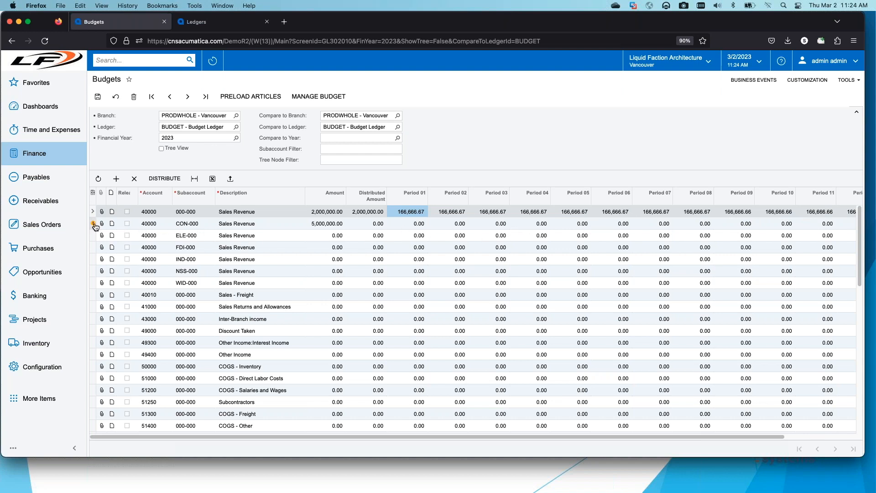
left_click(170, 179)
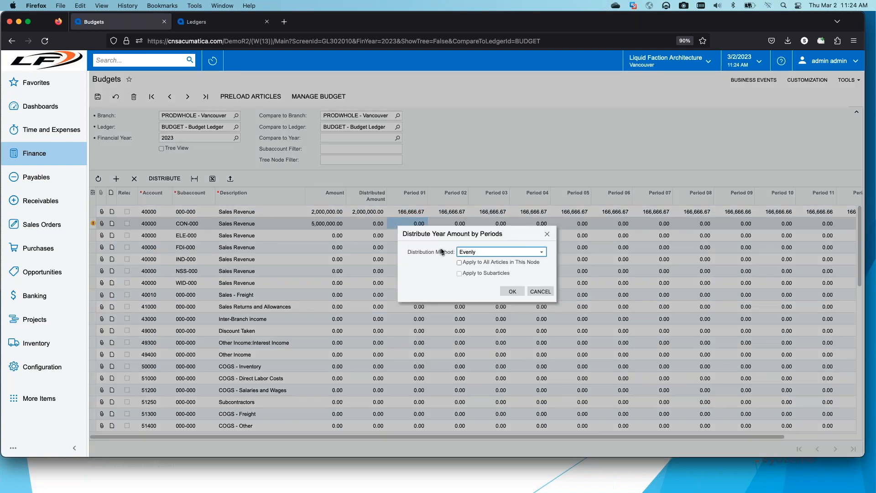
left_click(502, 263)
left_click(541, 252)
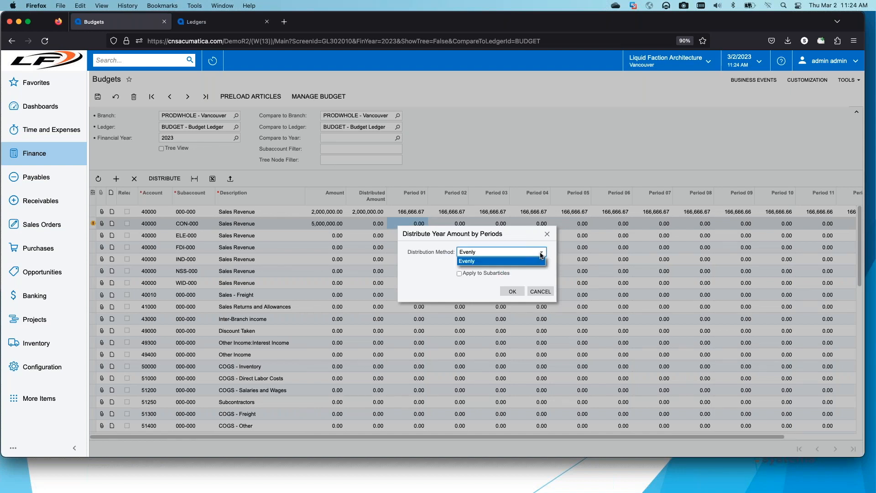
left_click(502, 261)
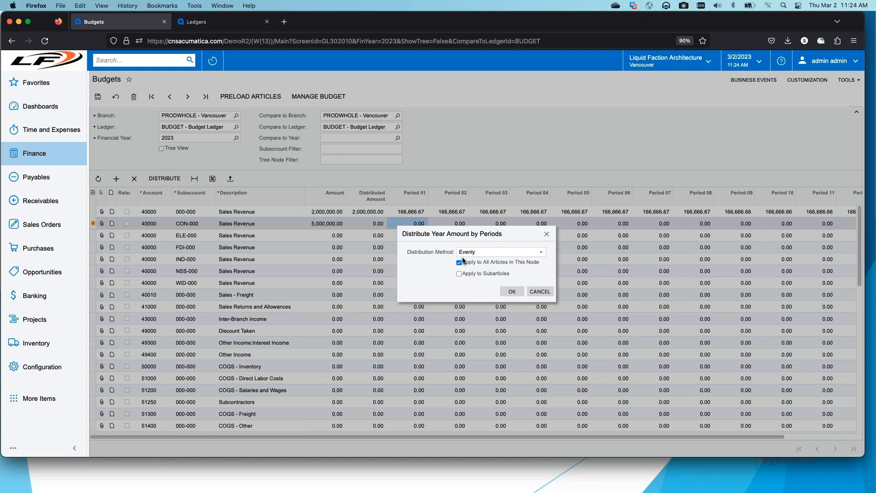
left_click(510, 262)
left_click(518, 253)
left_click(541, 254)
left_click(543, 254)
left_click(542, 253)
left_click(541, 252)
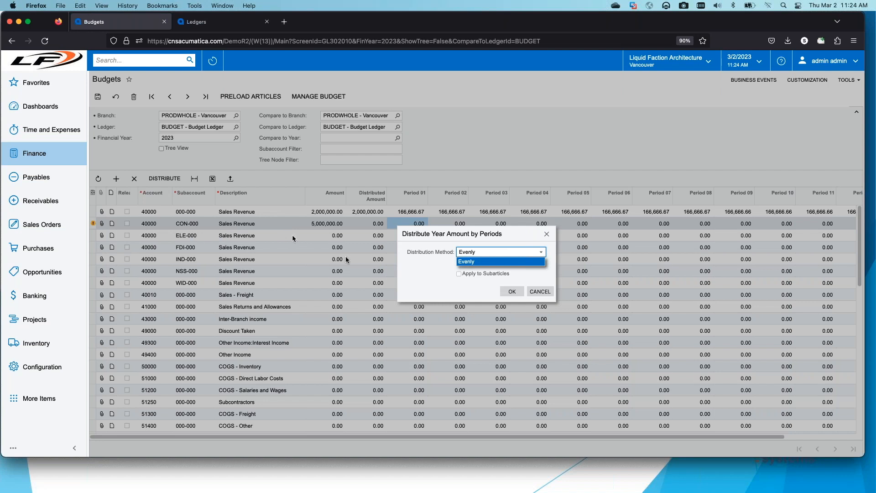
left_click(539, 291)
Step: Set the comparison year to 2020 against the BUDGET ledger
left_click(378, 137)
type("20")
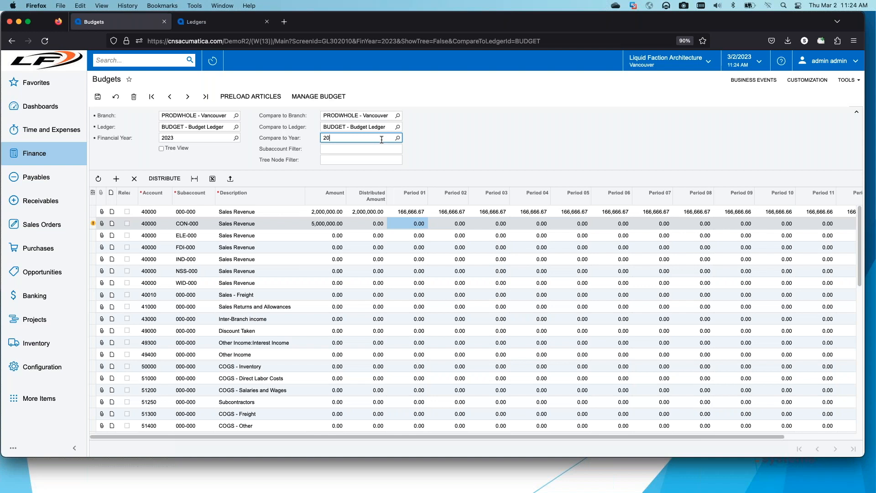
type("20")
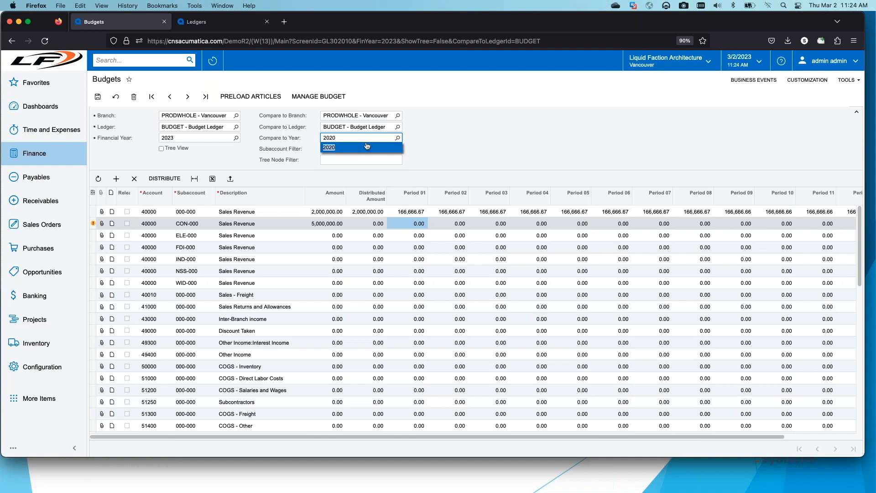
left_click(367, 147)
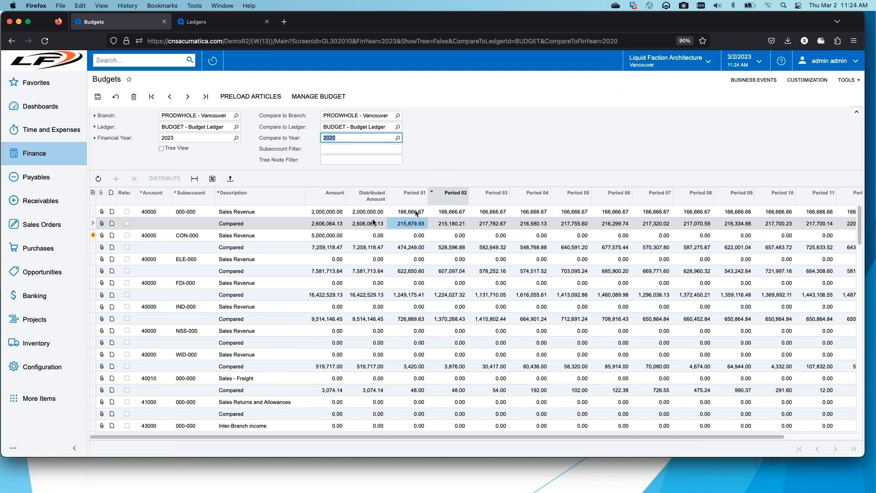
Step: Distribute the yearly amount of Sales Revenue subaccount CON-000 across the periods with the Proportionally to Compared Values method
left_click(95, 236)
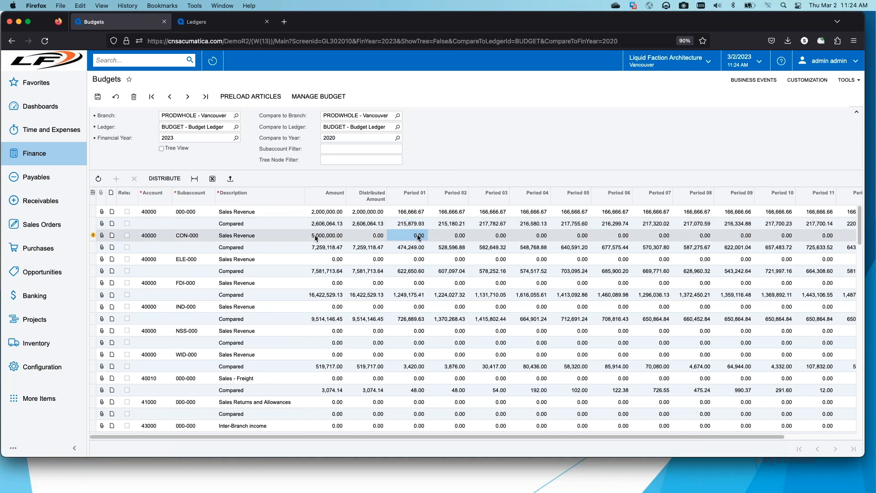
left_click(164, 178)
left_click(543, 254)
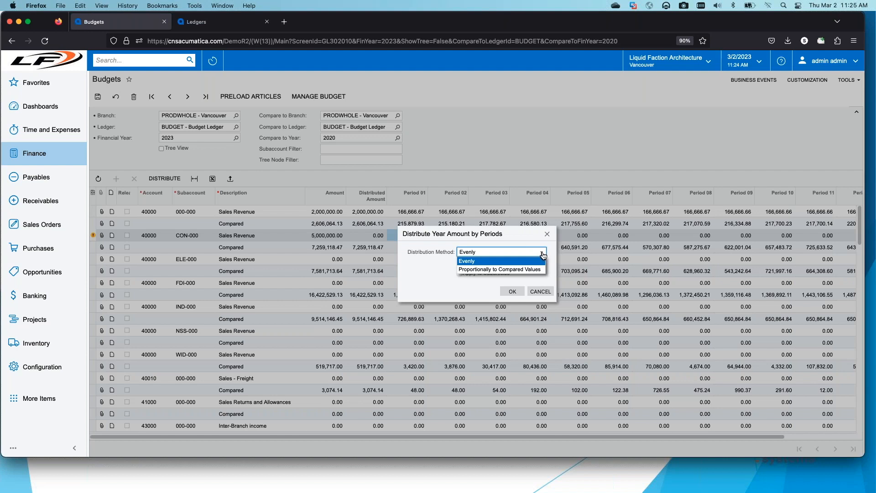
left_click(506, 270)
left_click(511, 293)
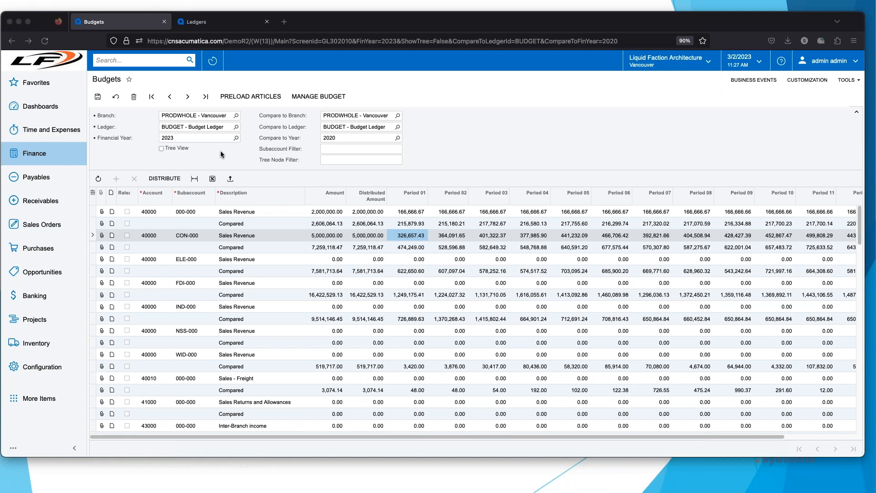
double_click(585, 23)
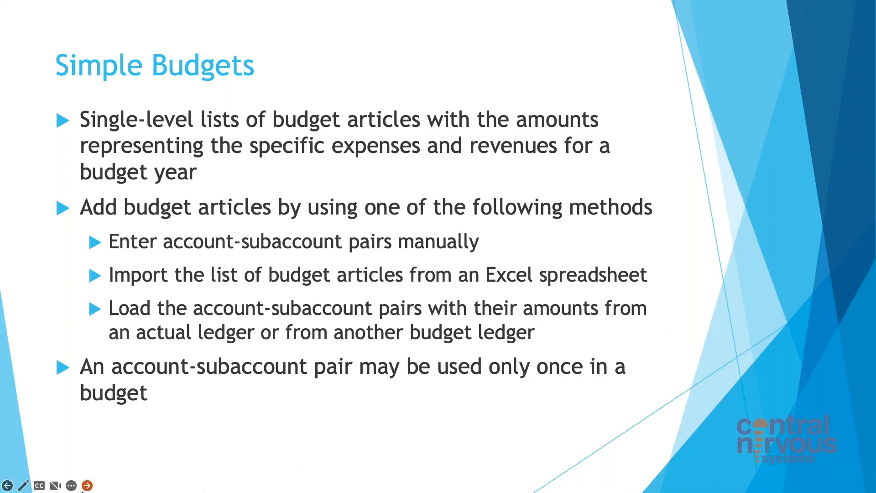
left_click(86, 485)
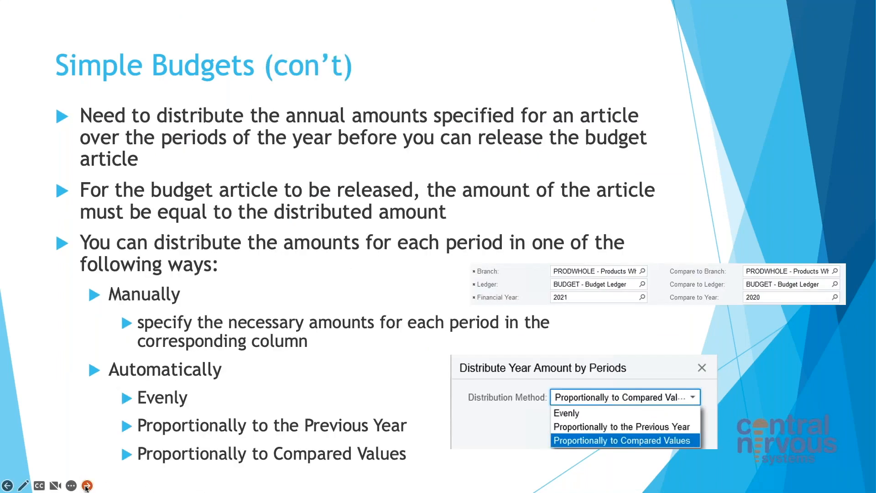
left_click(86, 486)
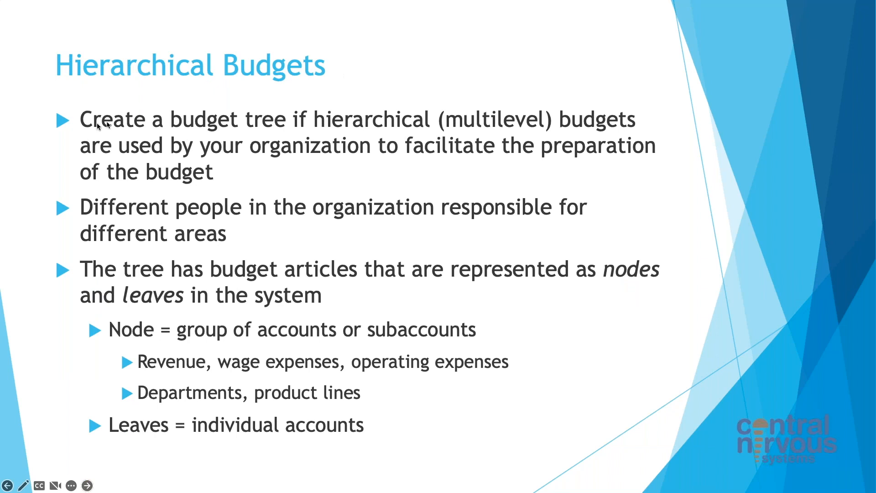
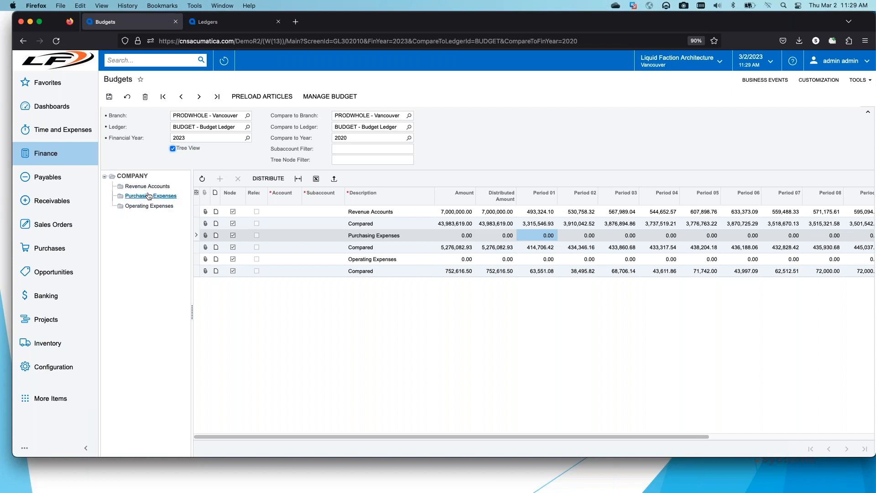
Step: Look through the articles under the Revenue Accounts, Purchasing Expenses and Operating Expenses nodes of the budget tree
left_click(149, 187)
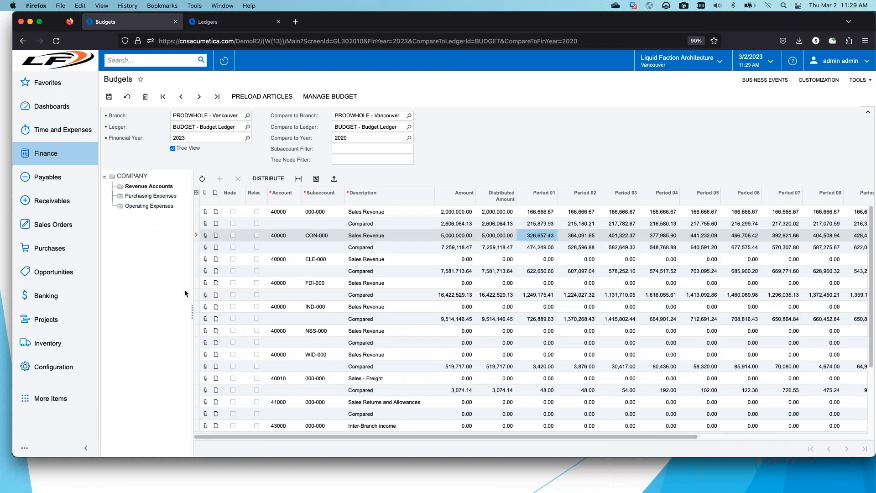
scroll(304, 326, "down", 3)
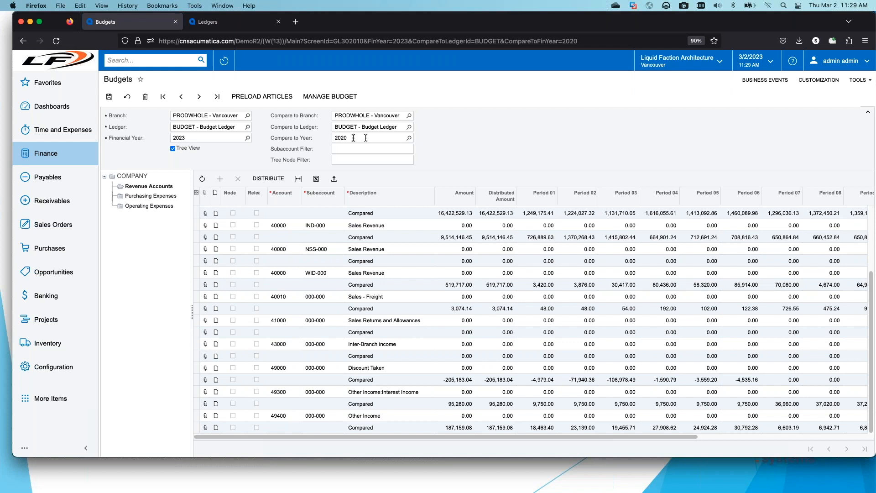
left_click(333, 356)
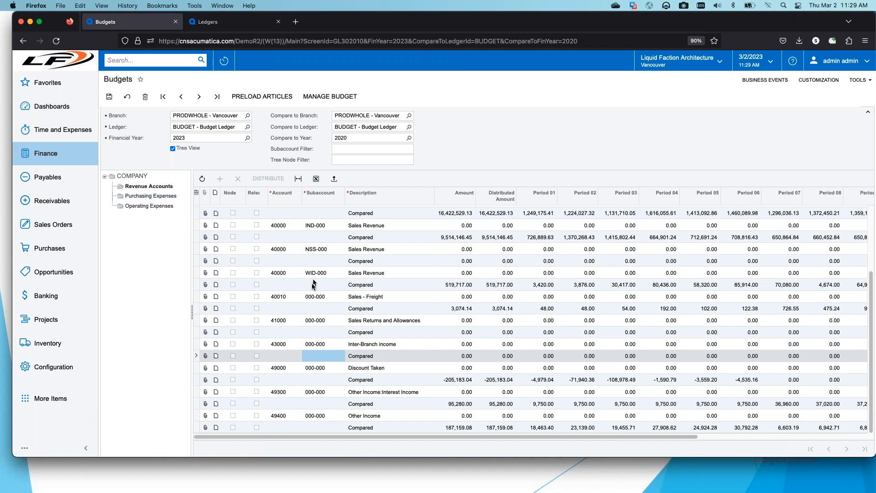
left_click(165, 196)
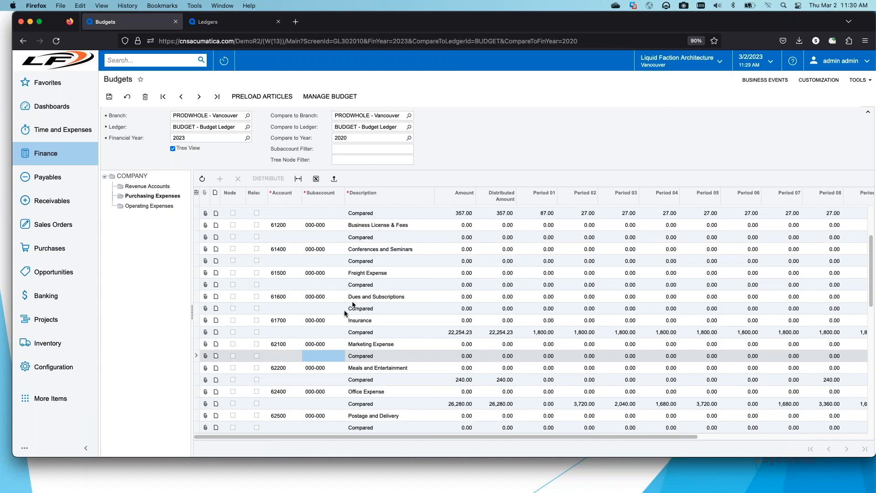
scroll(345, 313, "down", 5)
scroll(346, 313, "down", 6)
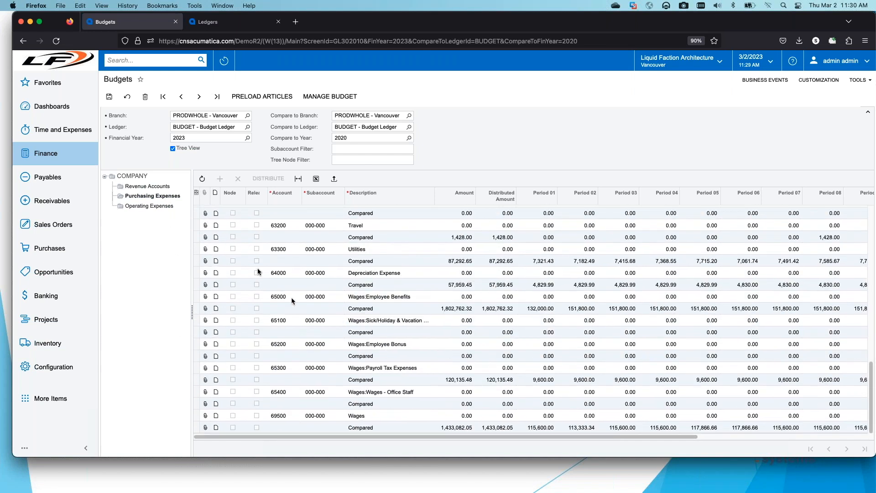
left_click(154, 206)
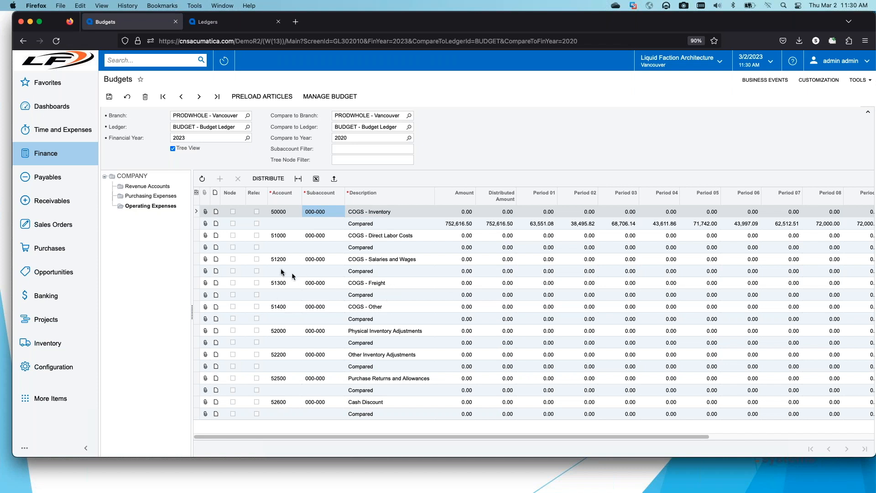
Step: Open Budget Configuration in a new browser tab and examine the account and subaccount masks of the tree nodes
left_click(59, 158)
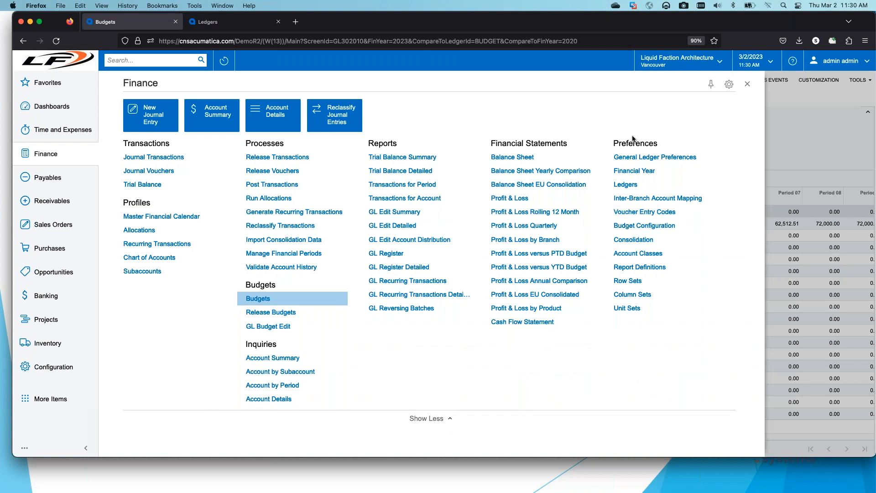
right_click(645, 228)
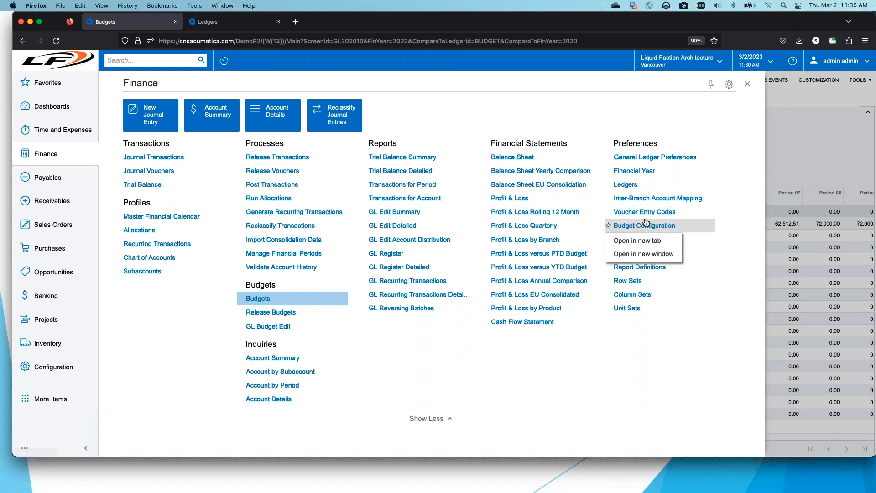
left_click(638, 240)
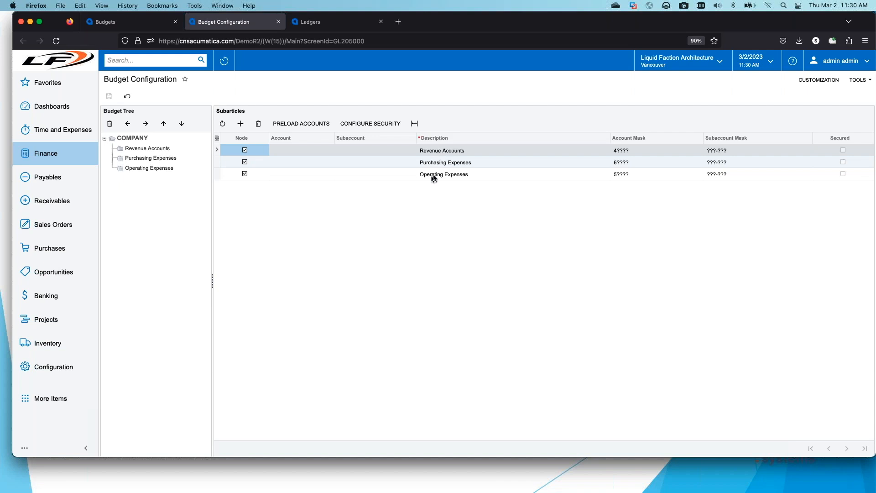
Step: Compare the Operating Expenses and Revenue Accounts articles of the 2023 budget with the node masks in Budget Configuration
left_click(131, 22)
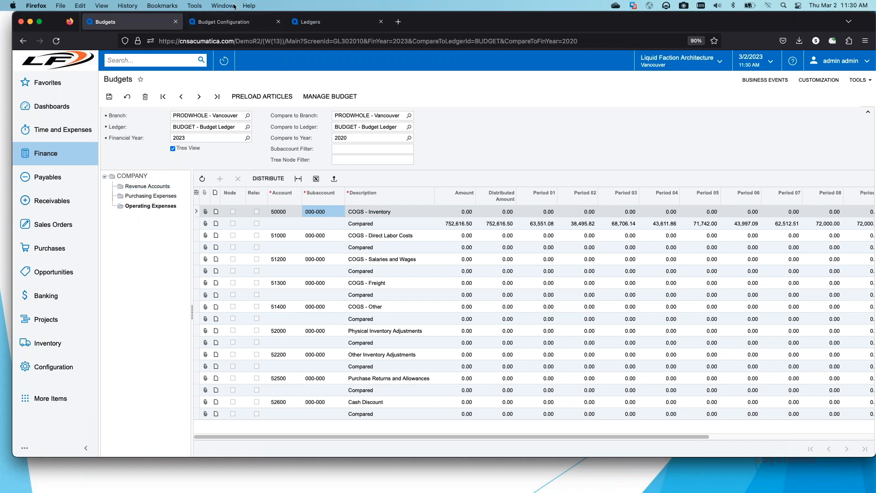
left_click(230, 21)
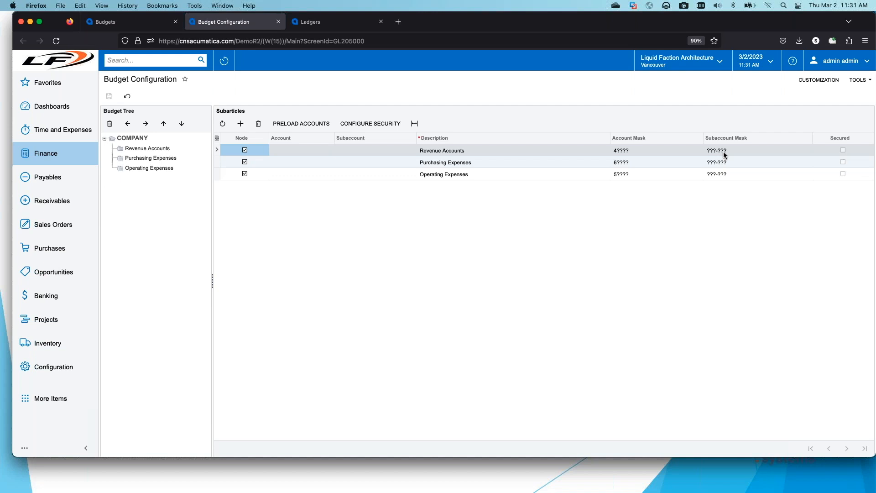
key("ctrl+shift+Tab")
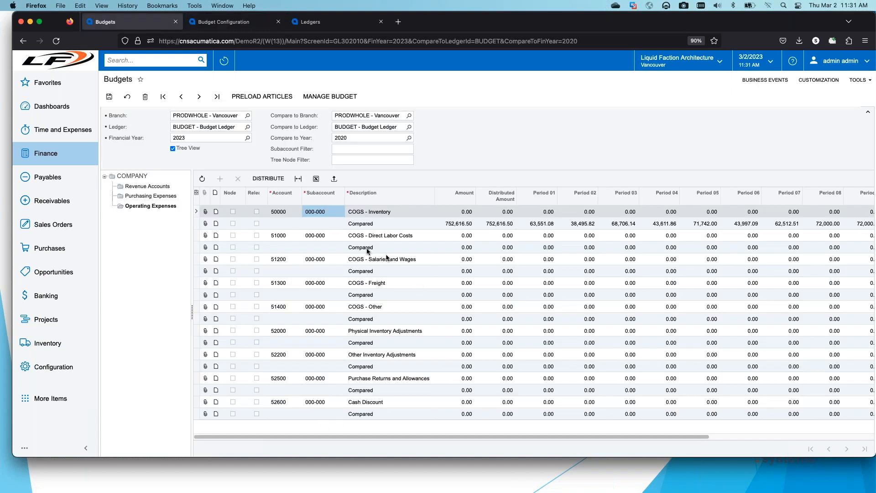
left_click(135, 187)
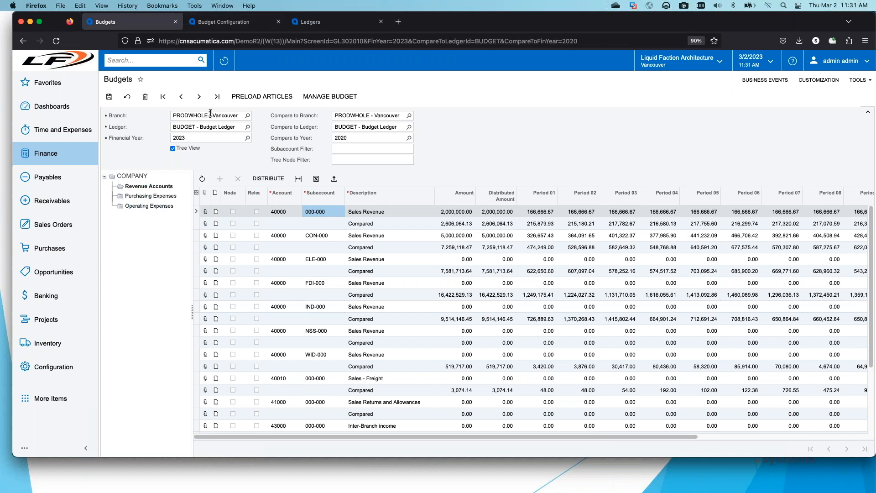
left_click(224, 22)
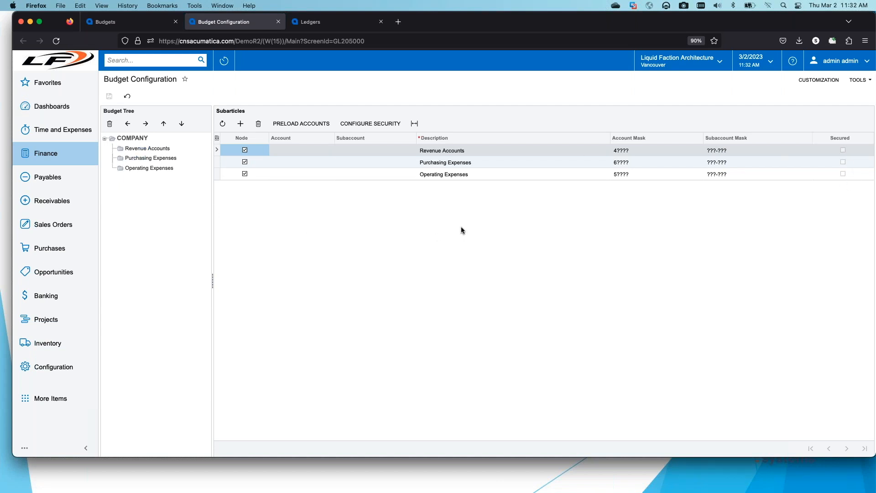
left_click(115, 28)
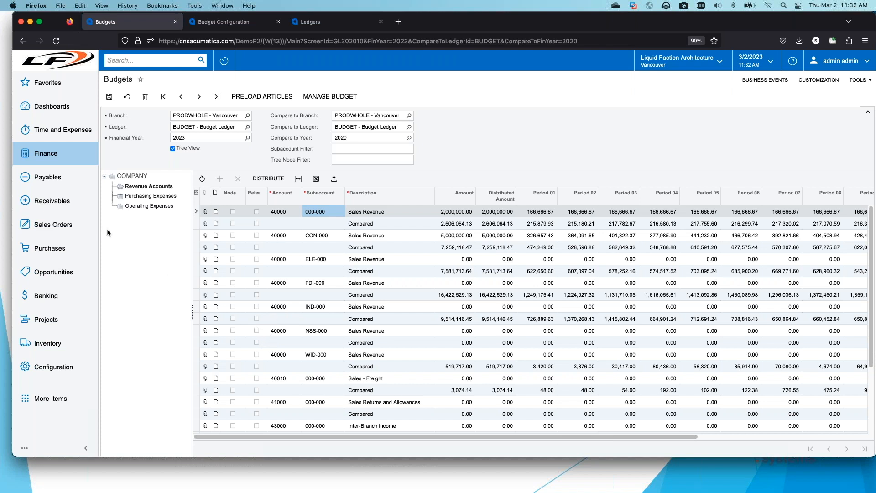
left_click(224, 21)
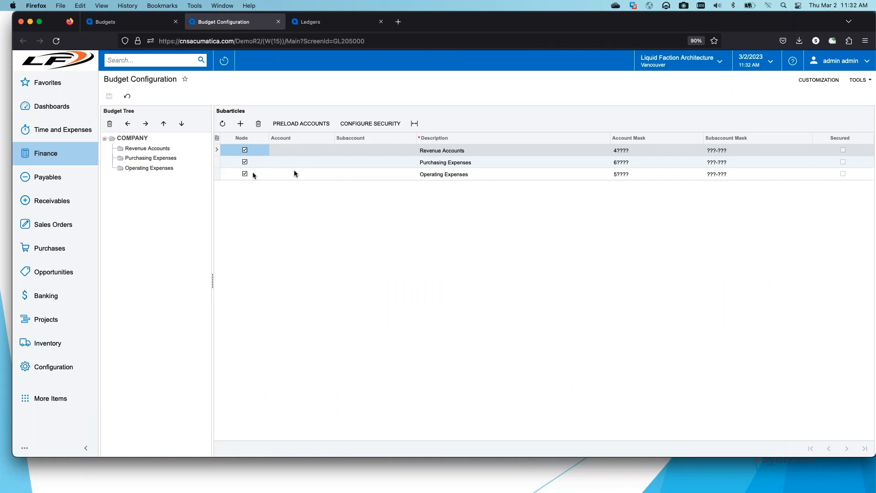
Step: View the security restriction groups for the Revenue Accounts budget article and return to Budget Configuration
left_click(373, 123)
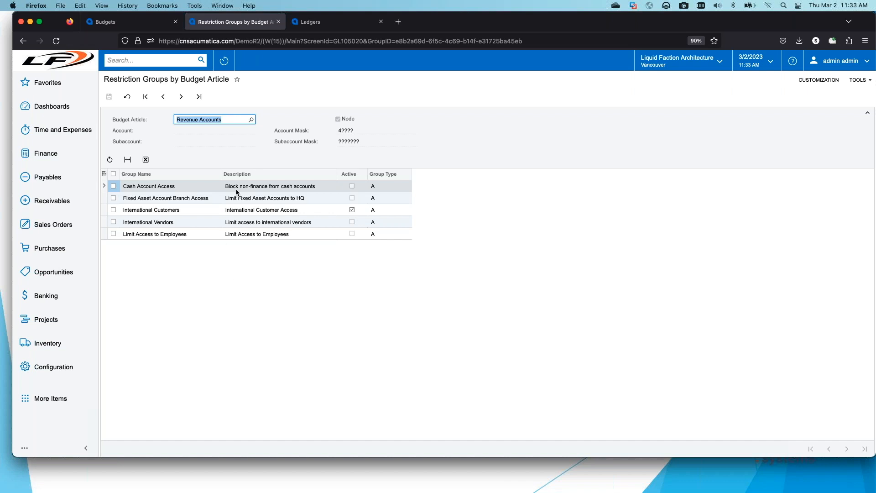
left_click(145, 29)
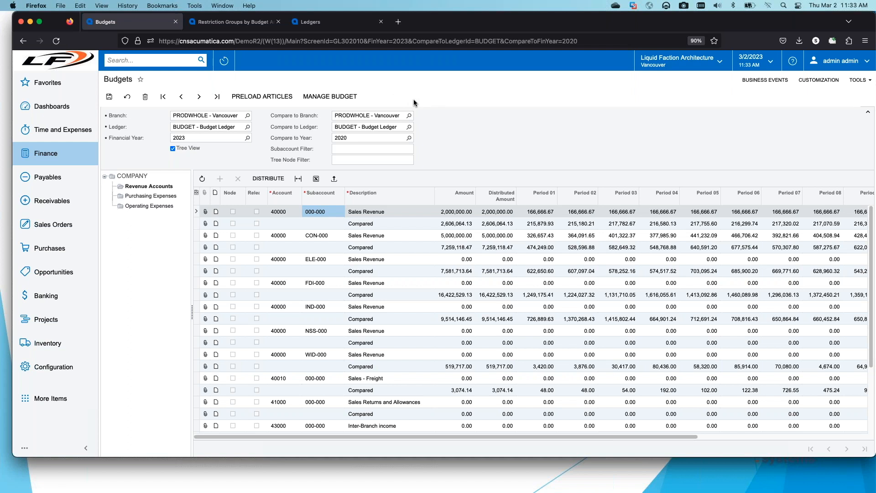
left_click(234, 21)
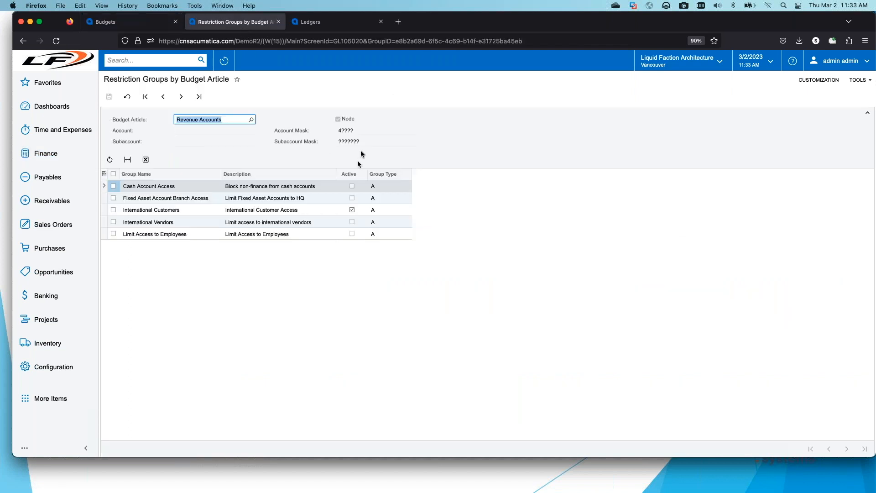
left_click(23, 41)
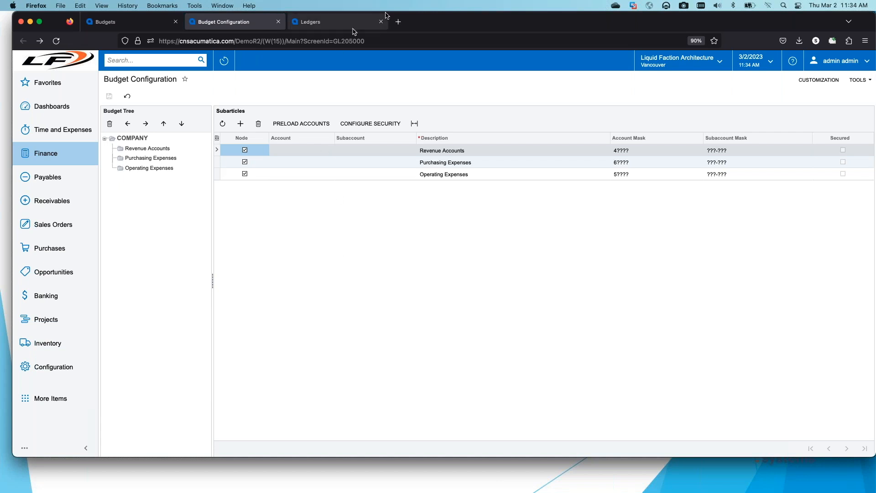
left_click_drag(429, 14, 570, 14)
key("super+m")
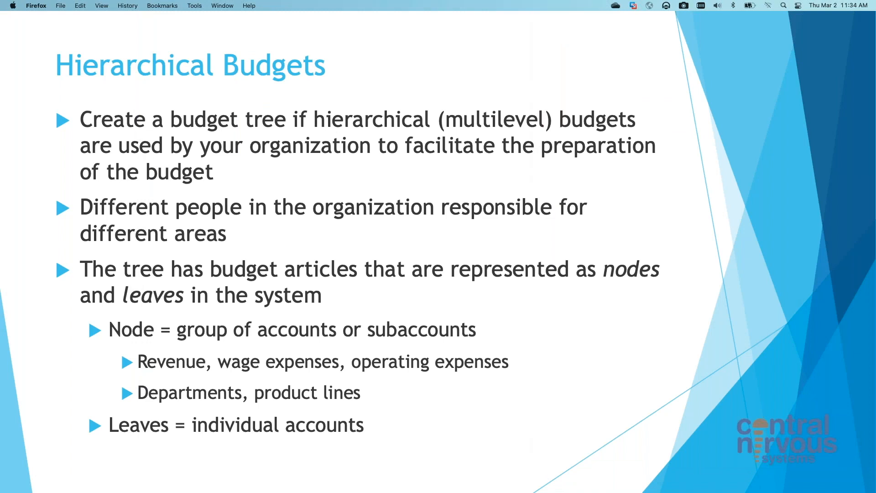
left_click(762, 221)
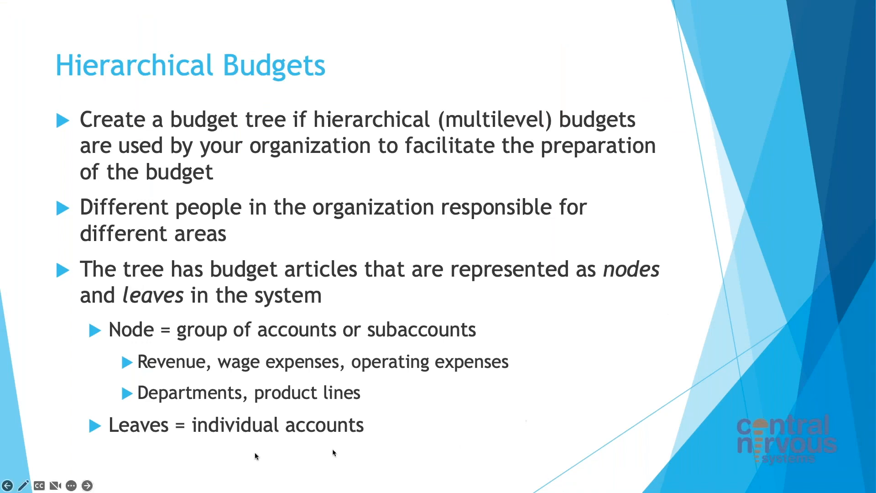
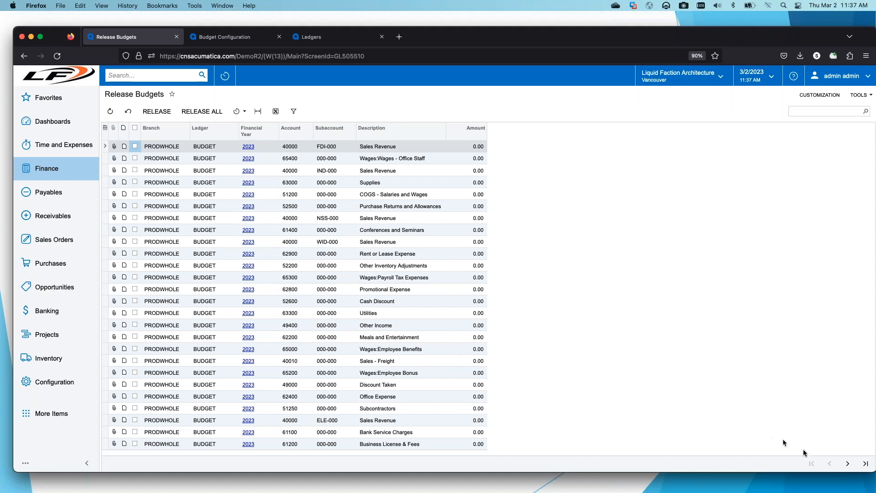
Step: Check the second page of unreleased articles, release all 2023 BUDGET ledger articles of the PRODWHOLE branch, and reopen the Budgets page
left_click(849, 464)
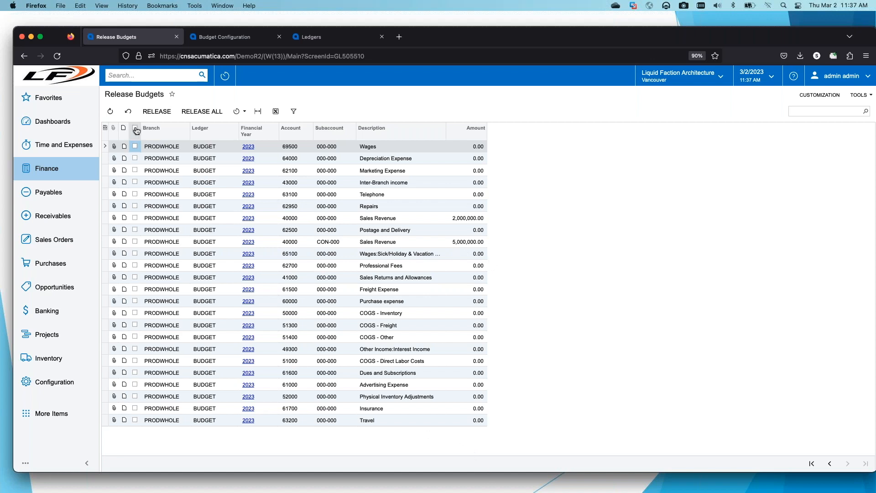
left_click(157, 112)
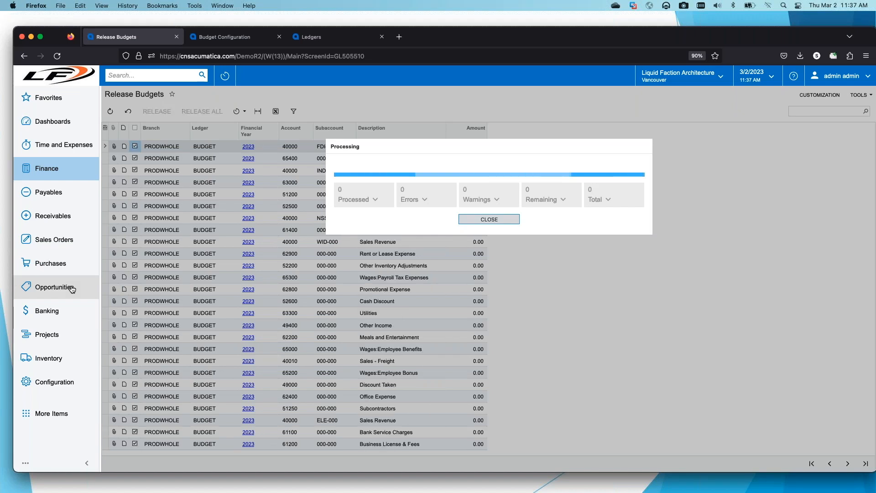
left_click(488, 219)
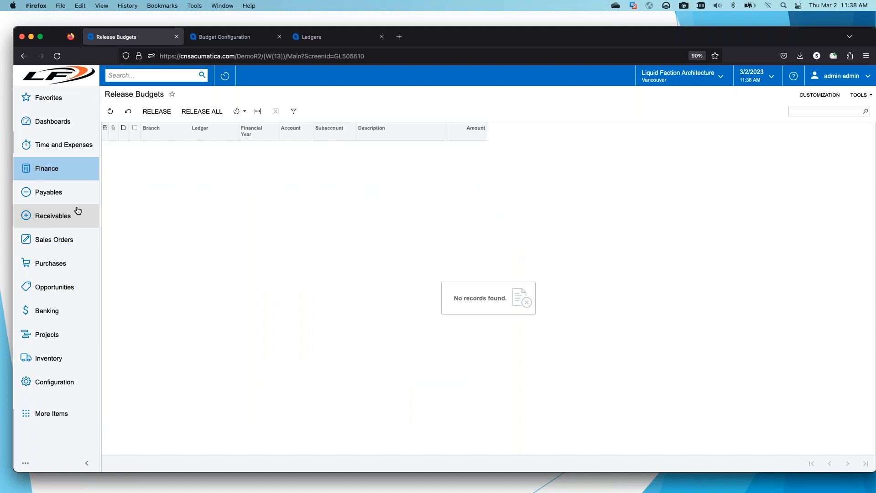
left_click(70, 169)
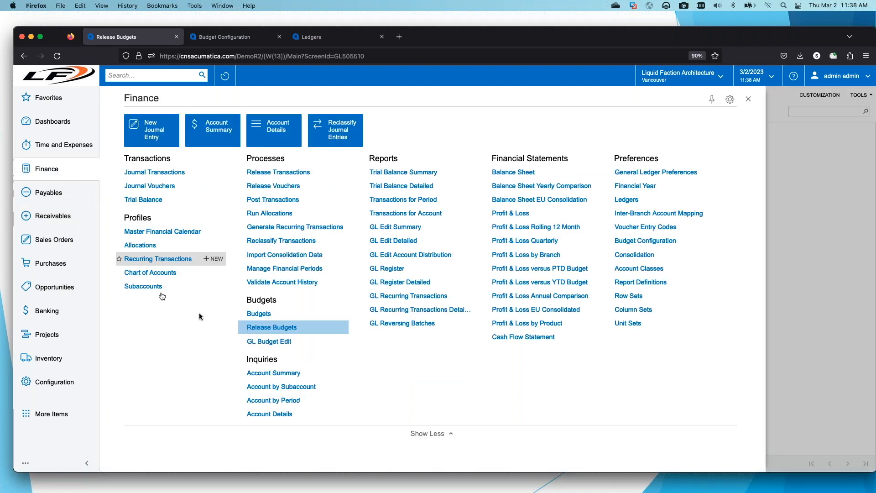
left_click(260, 313)
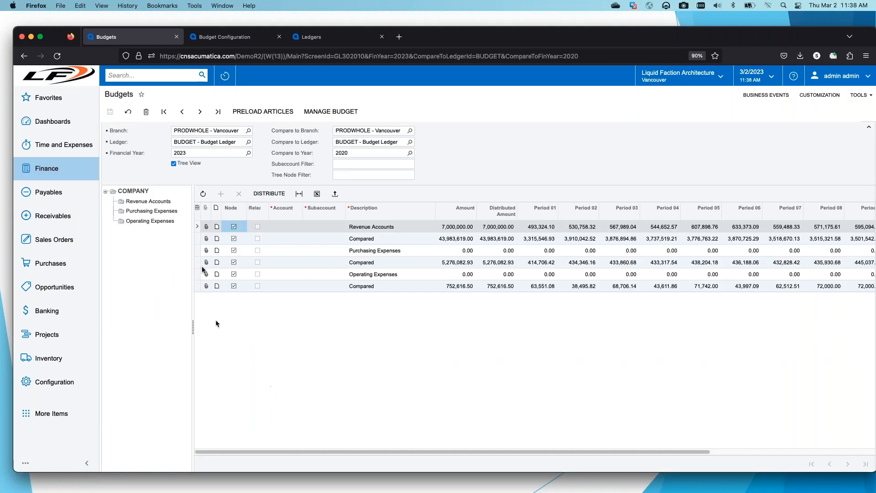
Step: Open the Revenue Accounts node of the 2023 budget and set the Sales Revenue amount for subaccount WID-000 to 600,000
left_click(146, 201)
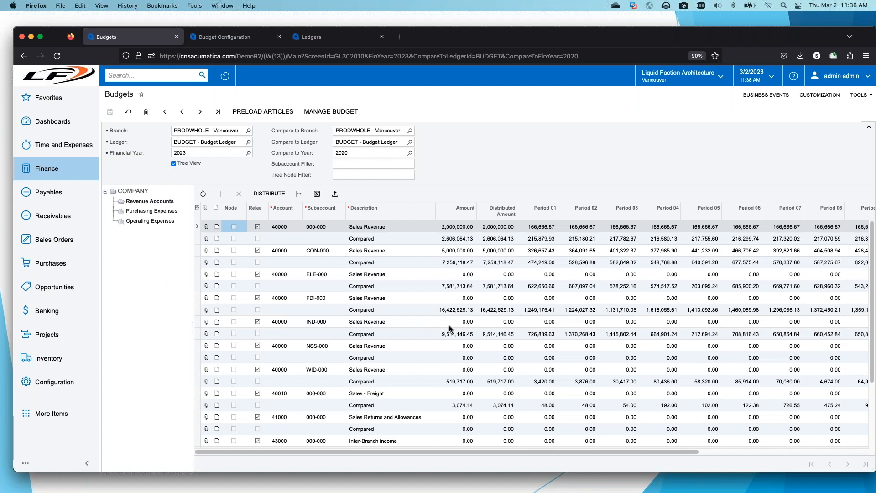
left_click(372, 152)
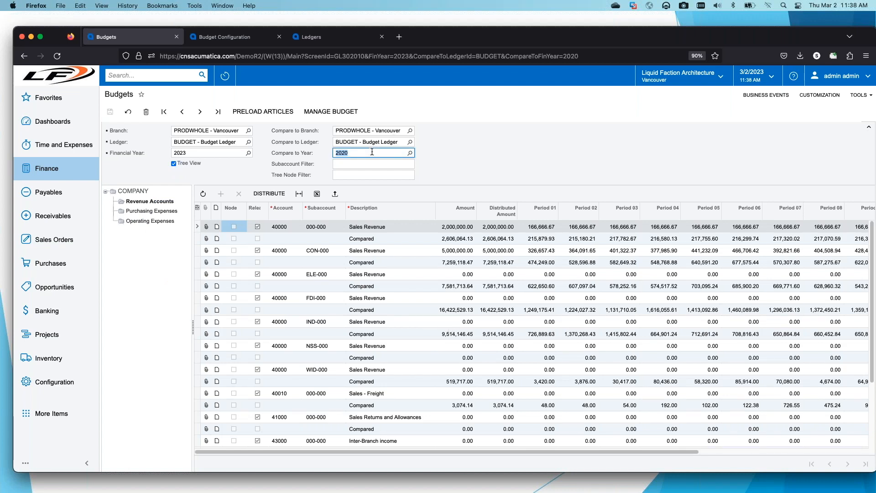
left_click(454, 369)
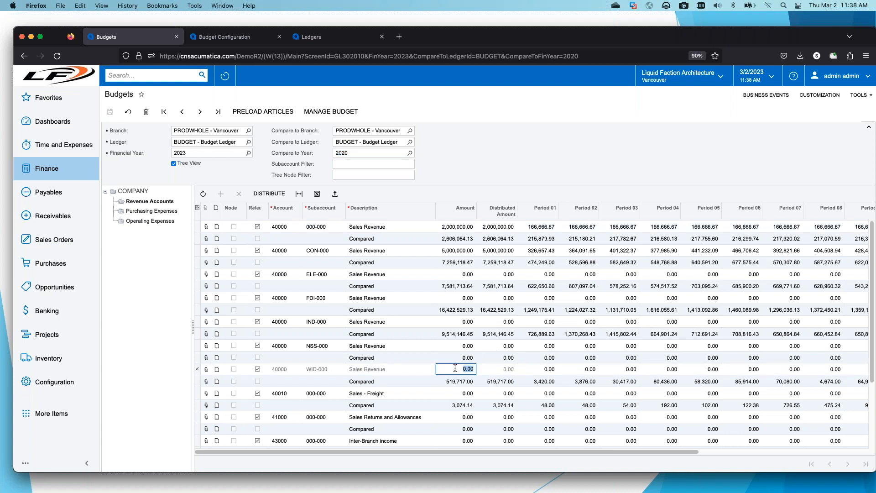
type("600,")
type("000")
left_click(458, 345)
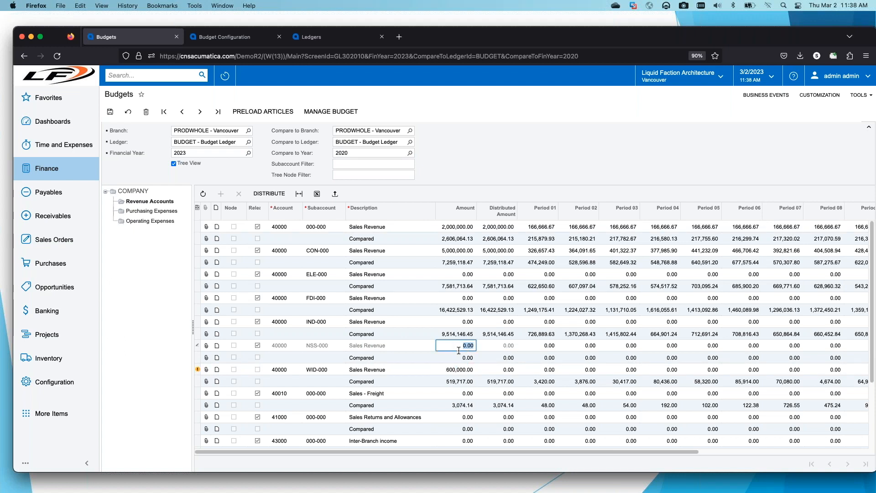
Step: Set the amount of the Sales - Freight article, account 40010, to 5,000
left_click(463, 394)
type("5,00")
type("0")
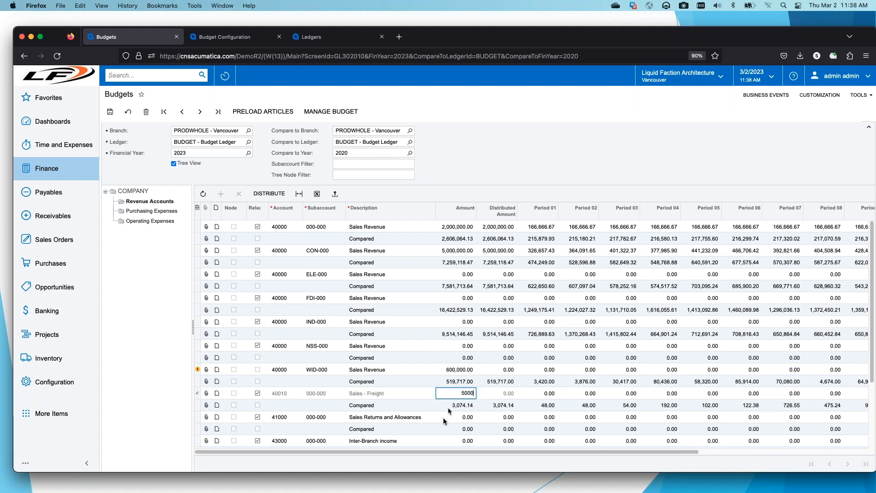
left_click(447, 416)
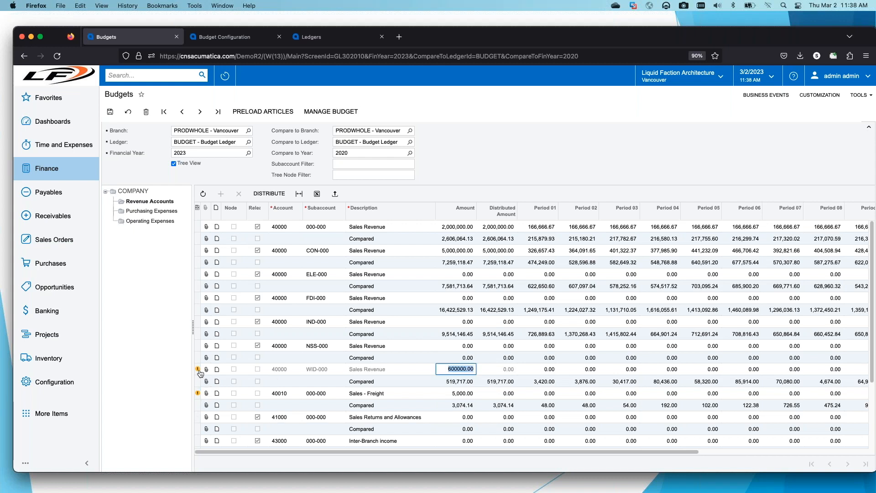
Step: Distribute the WID-000 Sales Revenue amount across the periods proportionally to the compared values
left_click(206, 369)
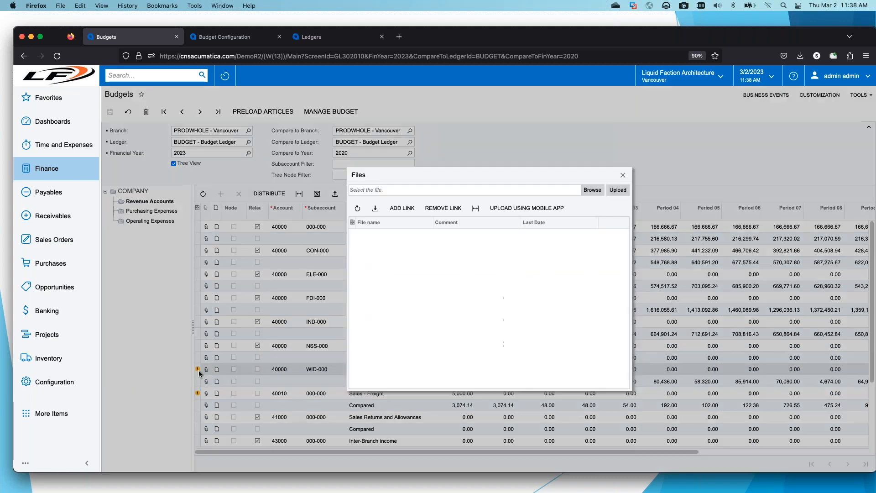
left_click(623, 176)
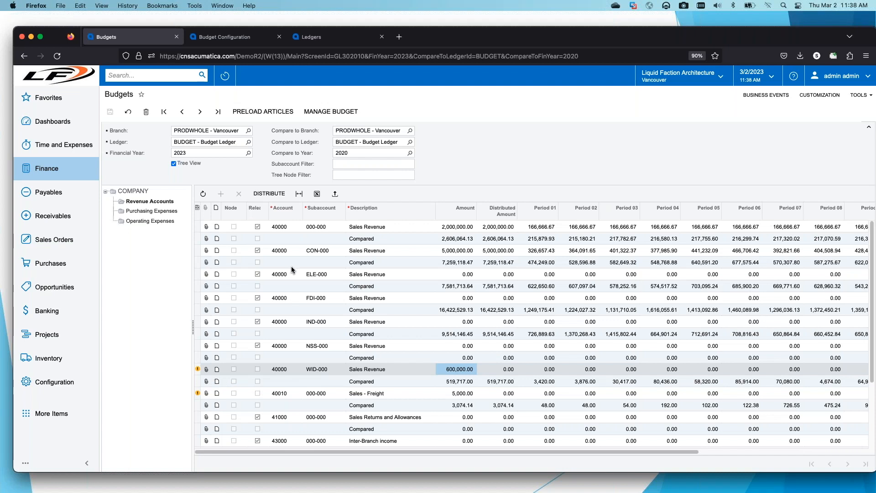
left_click(269, 193)
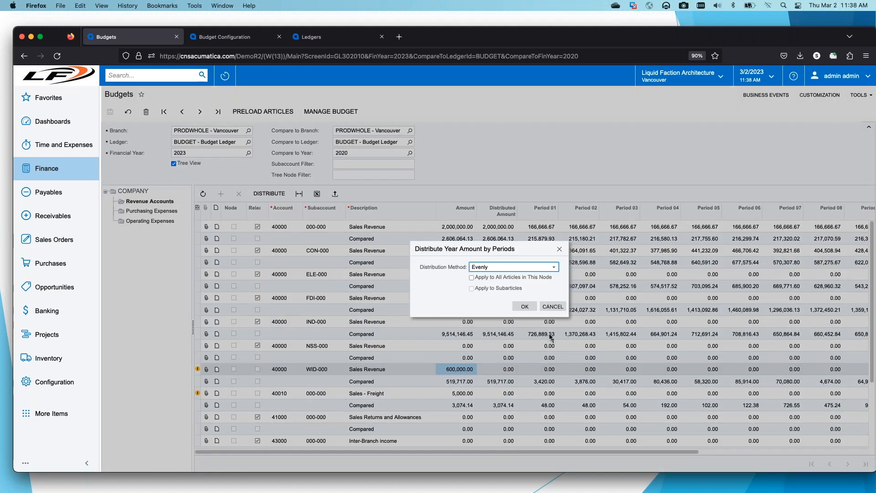
left_click(552, 267)
left_click(535, 285)
left_click(525, 307)
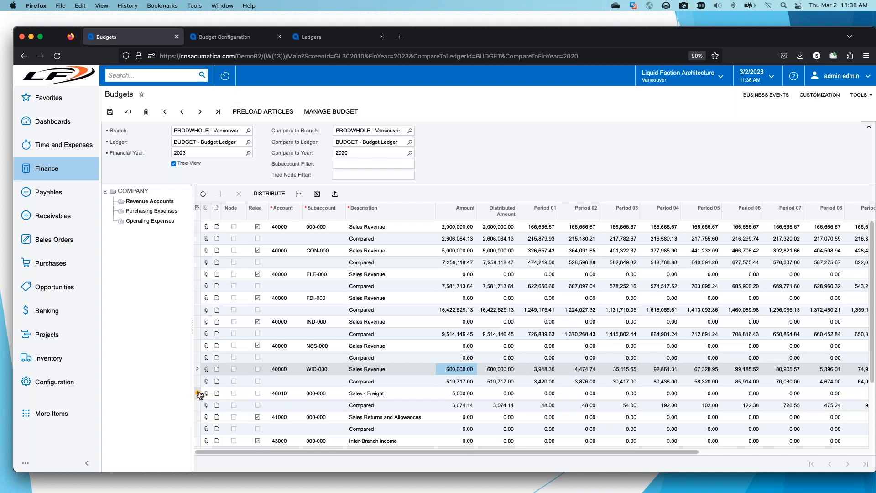
Step: Distribute the Sales - Freight amount across the periods proportionally to the compared values
left_click(200, 393)
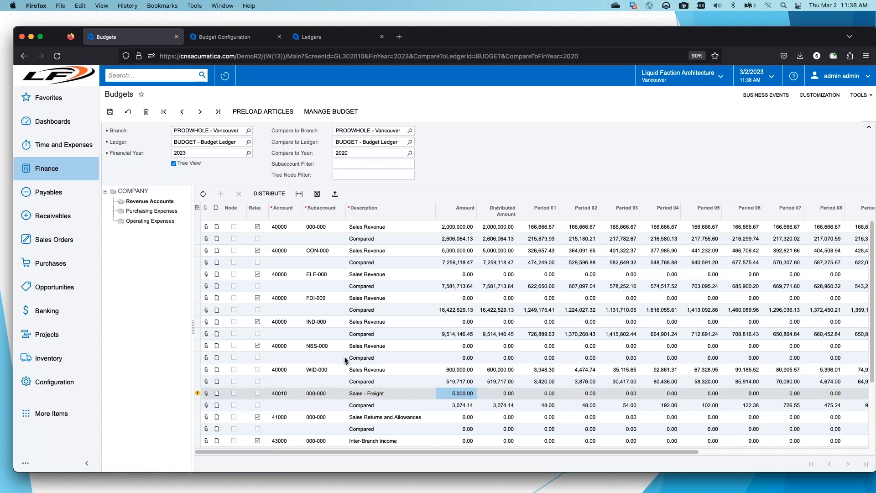
left_click(269, 193)
left_click(524, 306)
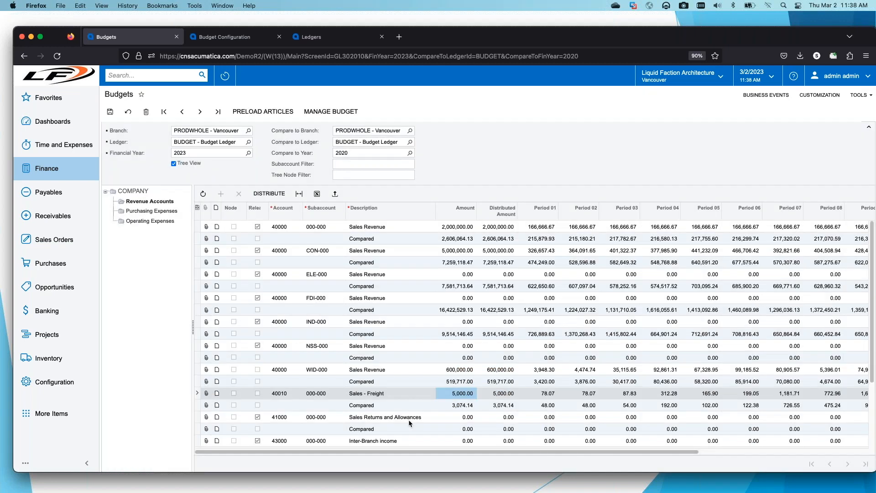
left_click(269, 194)
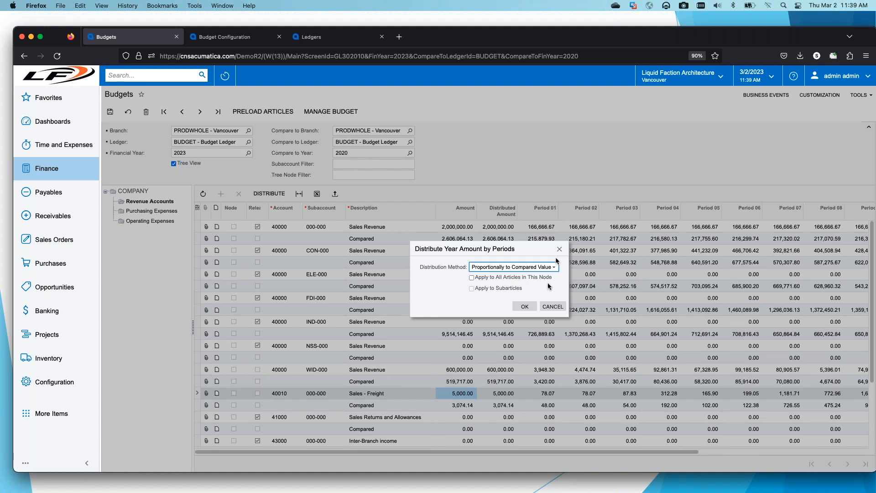
left_click(525, 306)
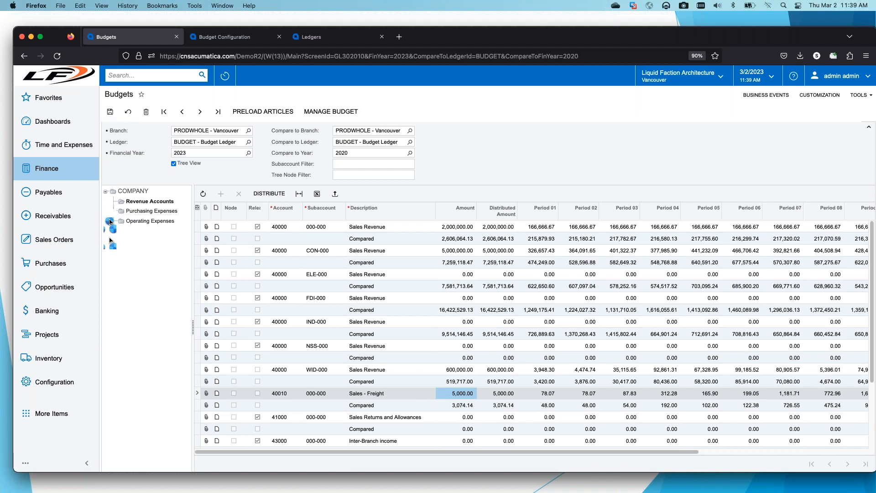
Step: Open Release Budgets and release all pending articles of the PRODWHOLE 2023 budget
left_click(53, 174)
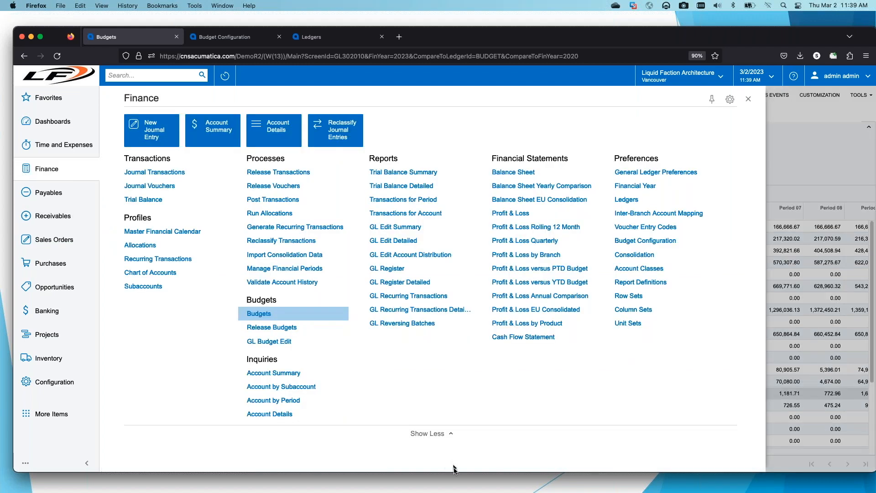
left_click(284, 328)
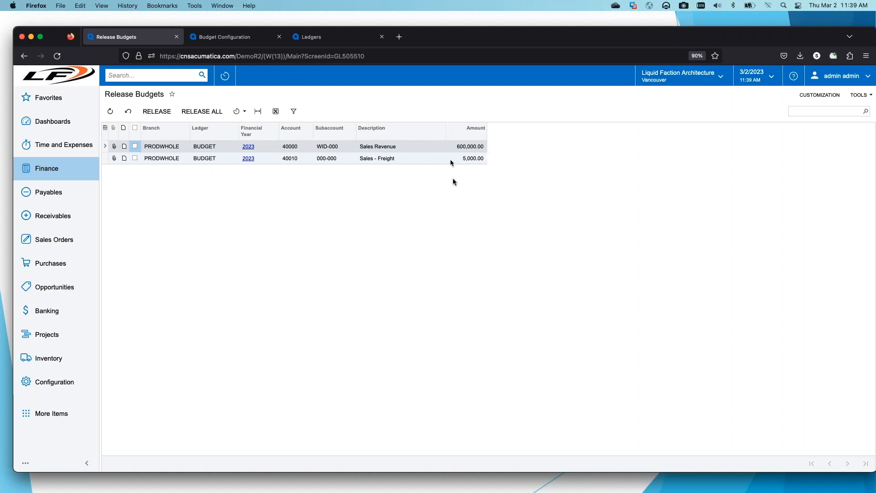
left_click(200, 115)
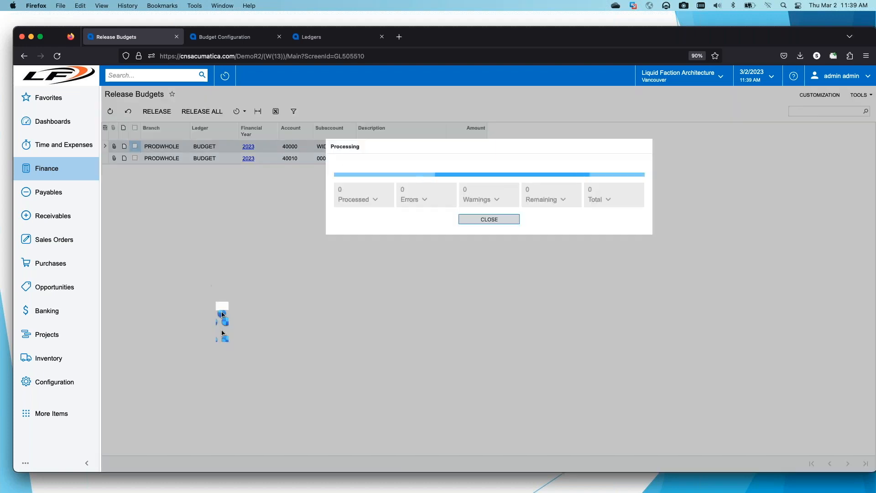
left_click(488, 220)
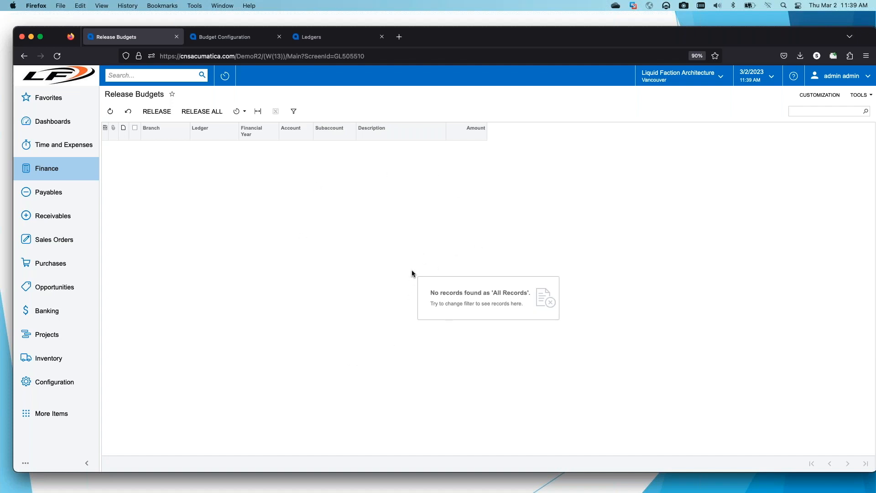
Step: Reopen the Budgets page and review the available Manage Budget actions without applying any of them
left_click(45, 168)
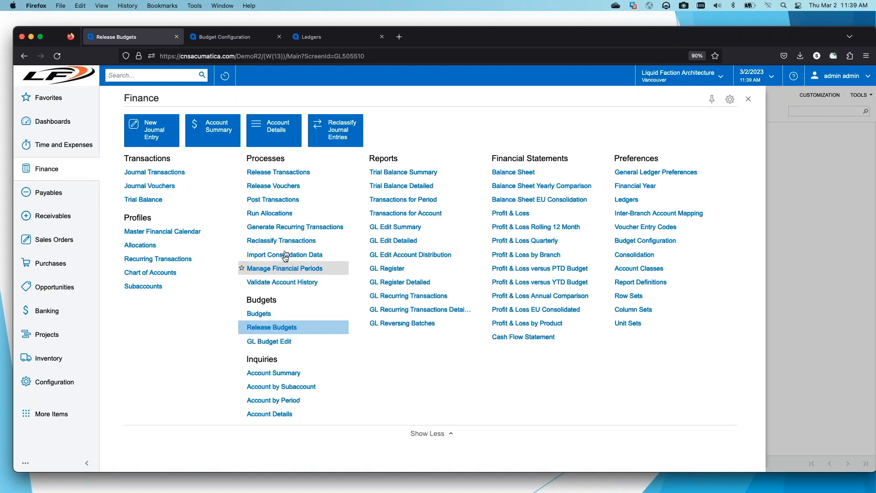
left_click(268, 314)
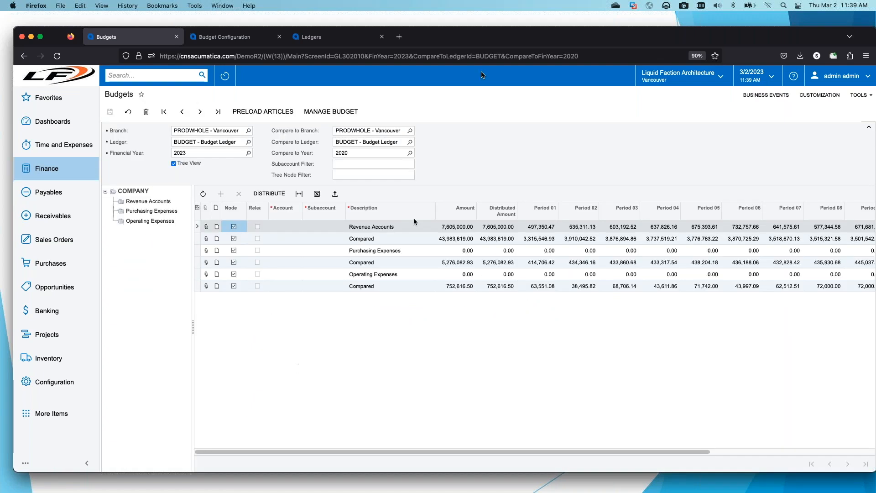
left_click(335, 116)
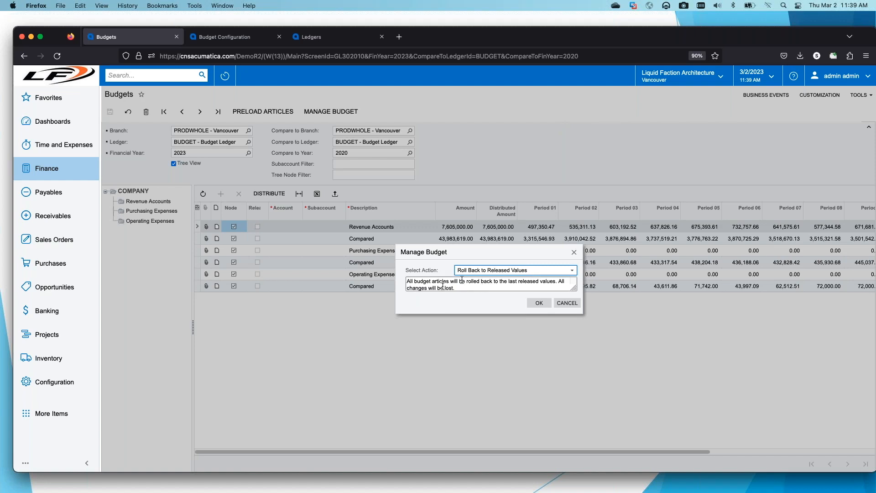
left_click(573, 273)
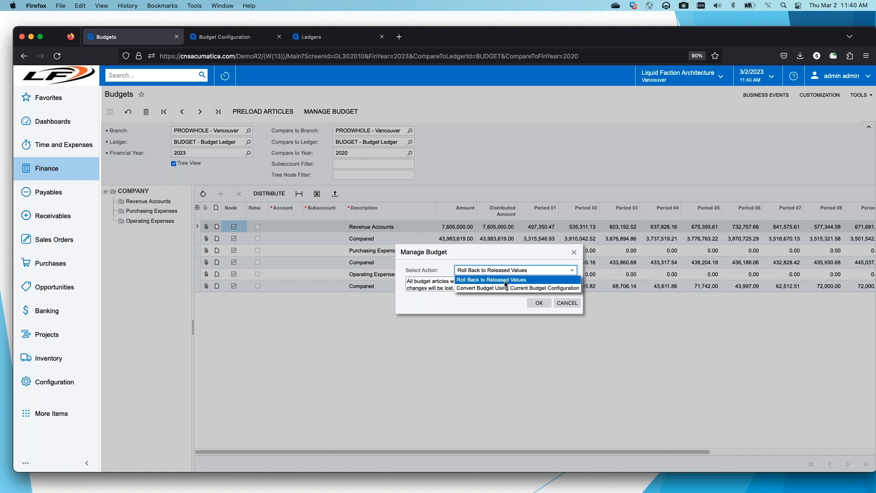
left_click(569, 288)
left_click(568, 303)
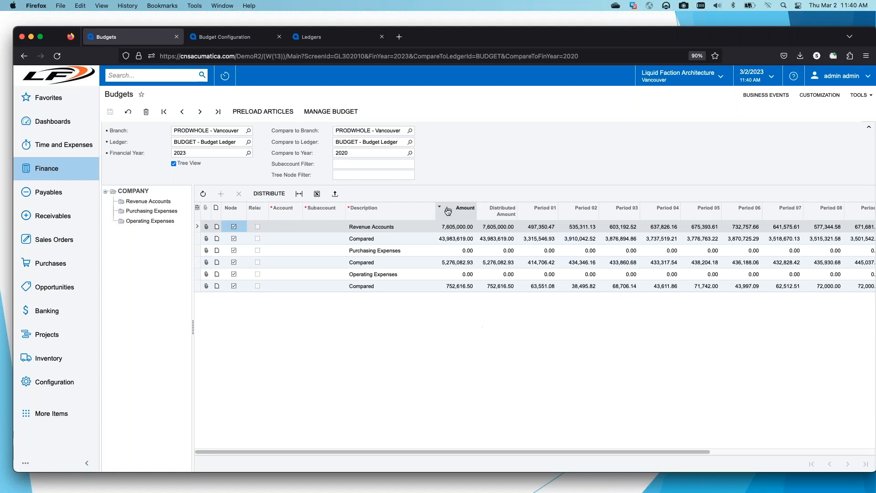
Step: Open the Purchasing Expenses node and set the Advertising Expense amount, account 61000, to 1,000,000
left_click(155, 211)
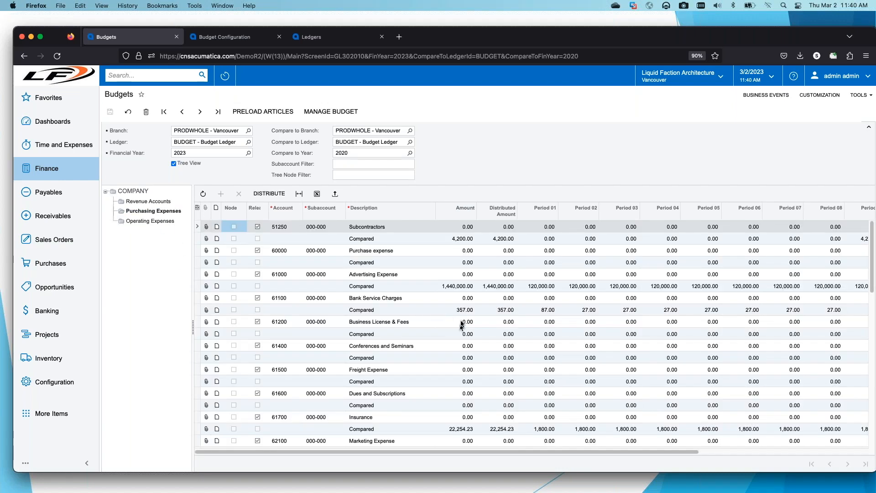
left_click(456, 274)
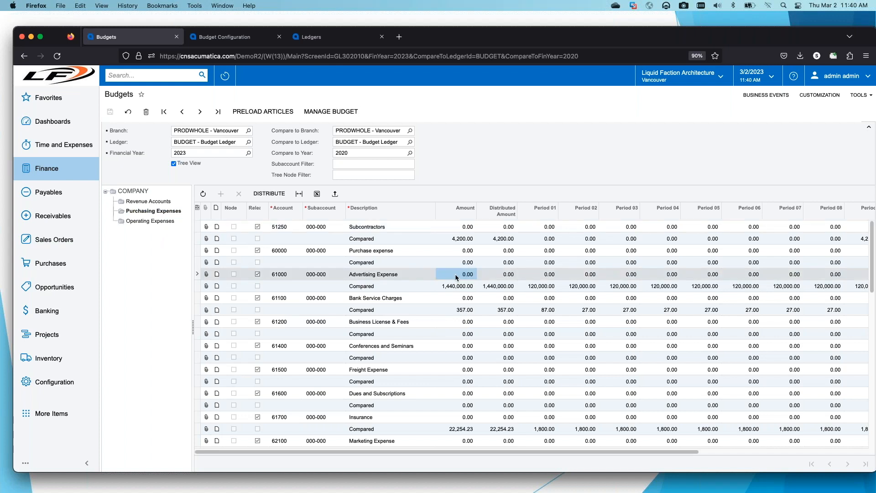
left_click(456, 275)
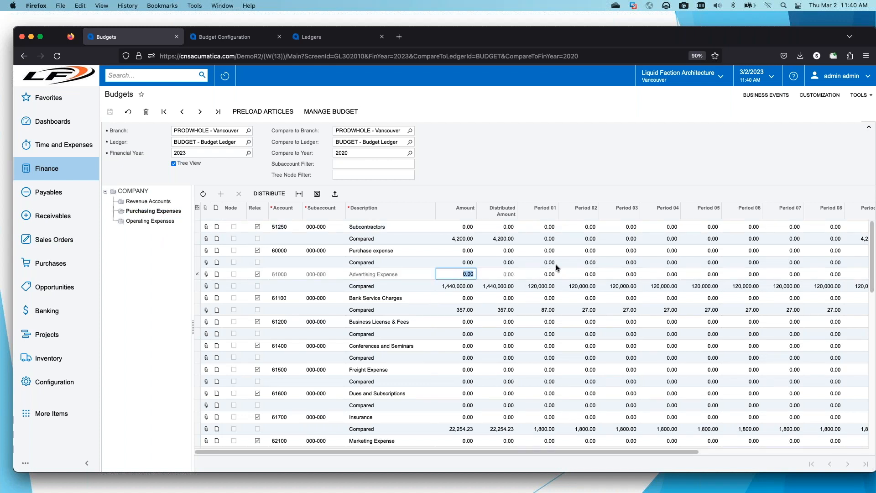
type("100000")
key("Tab")
left_click(459, 278)
type("1000000")
key("Tab")
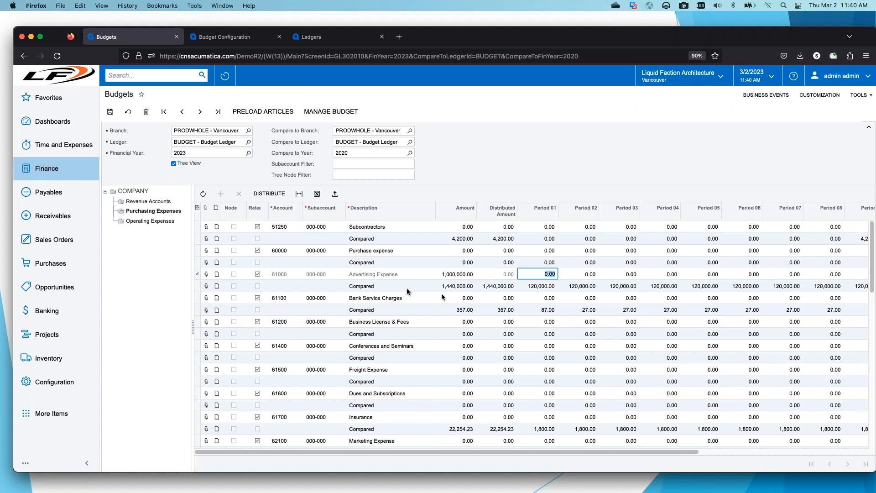
Step: In Revenue Accounts, set the CON-000 Sales Revenue amount to 7,000,000 and distribute it proportionally to the compared values
left_click(149, 201)
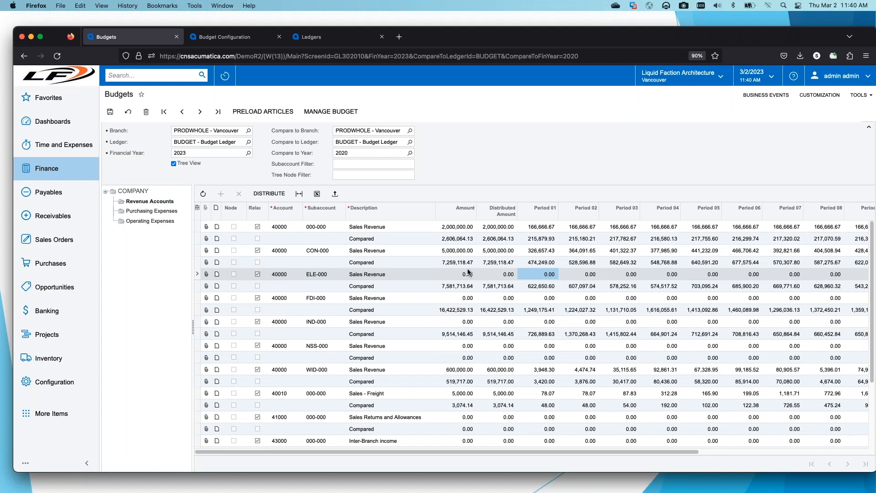
left_click(458, 253)
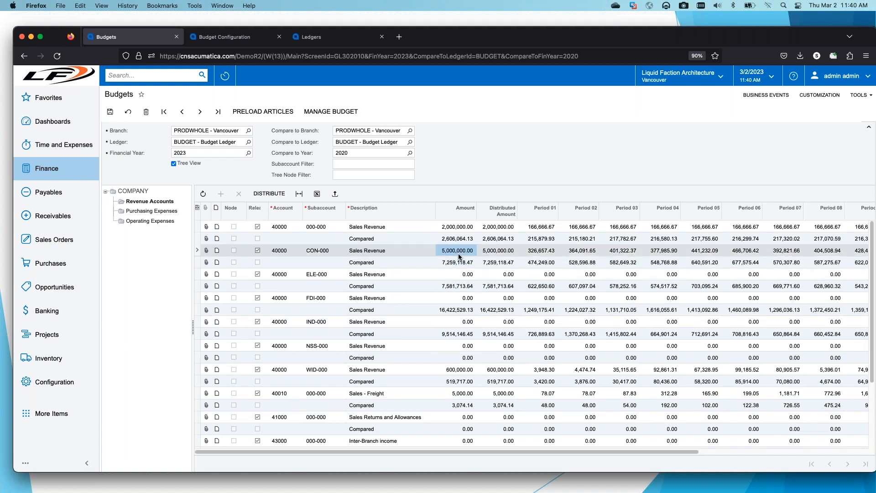
left_click(459, 252)
type("7,")
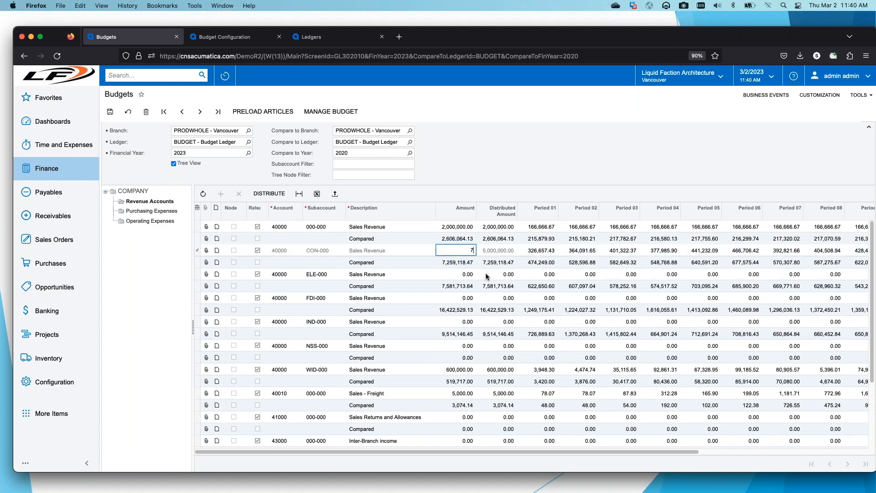
type("000,000")
key("Tab")
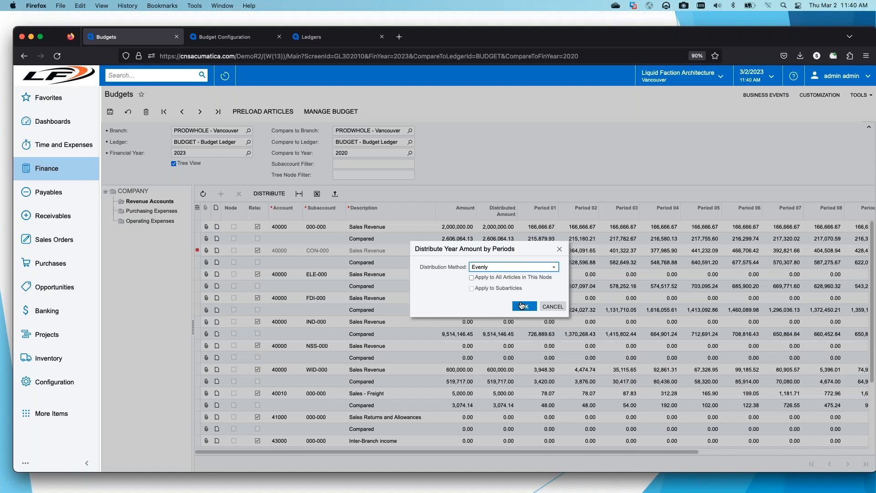
left_click(553, 269)
left_click(543, 282)
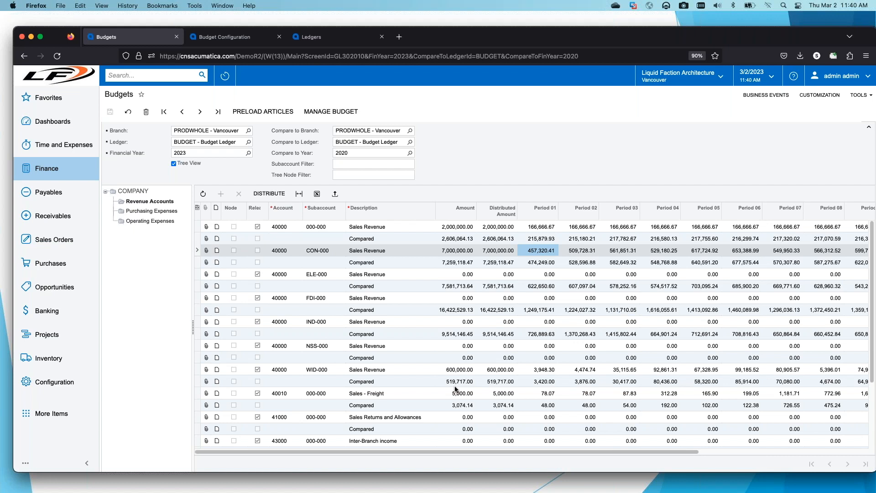
Step: Roll the 2023 budget back to its released values
left_click(356, 114)
left_click(540, 304)
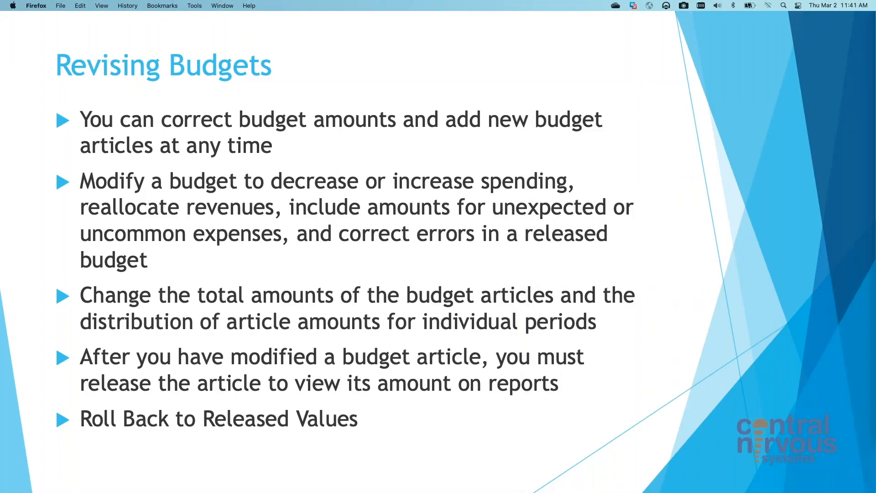
mouse_move(85, 485)
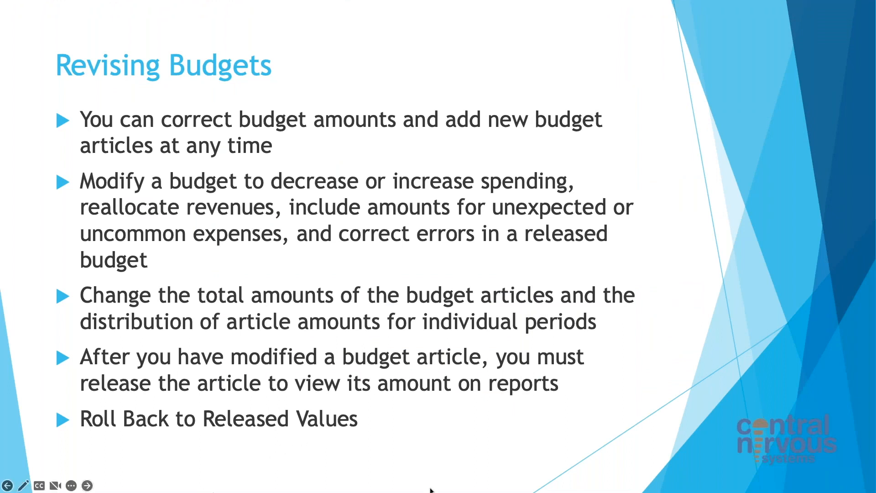
left_click(87, 485)
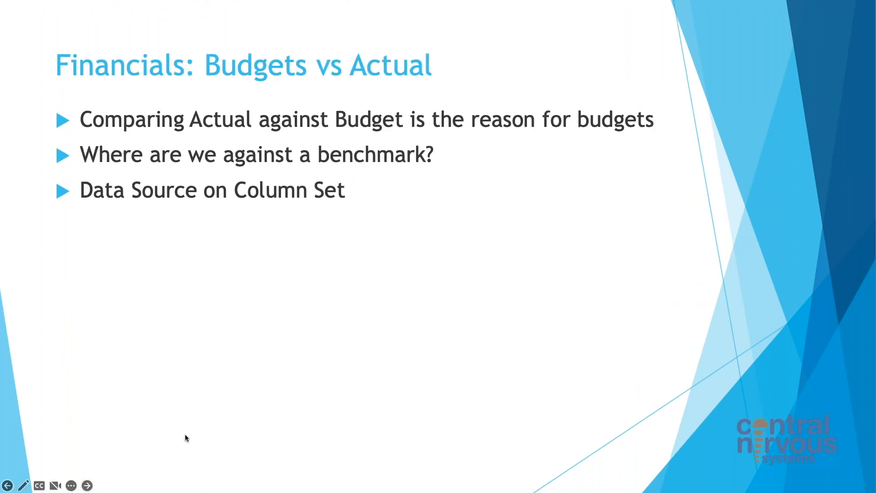
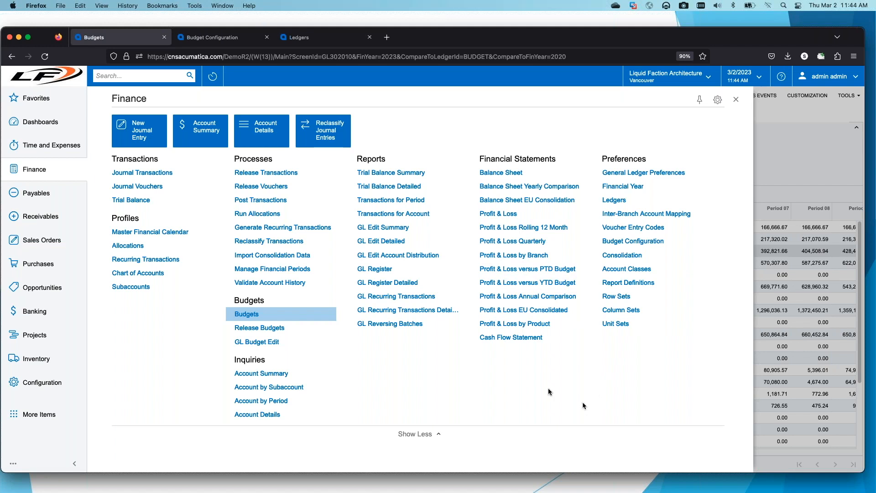
Step: Leave the Budgets page without saving and open the Profit & Loss versus PTD Budget report
left_click(521, 273)
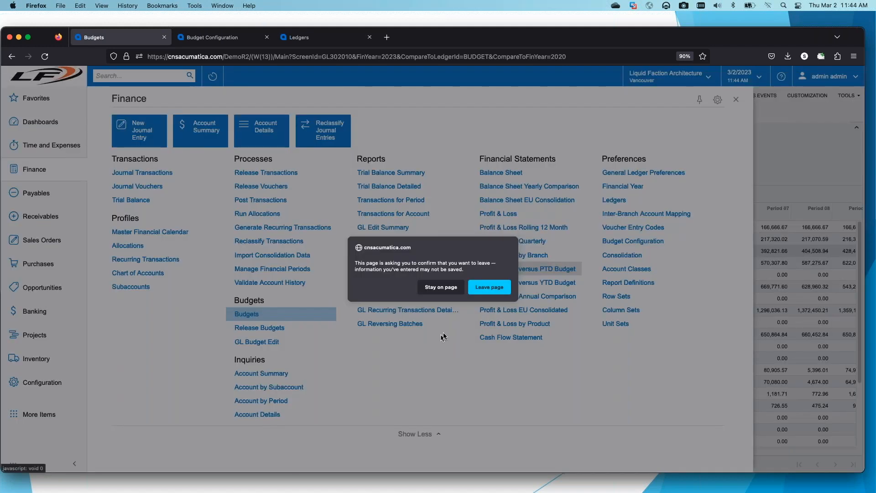
left_click(484, 288)
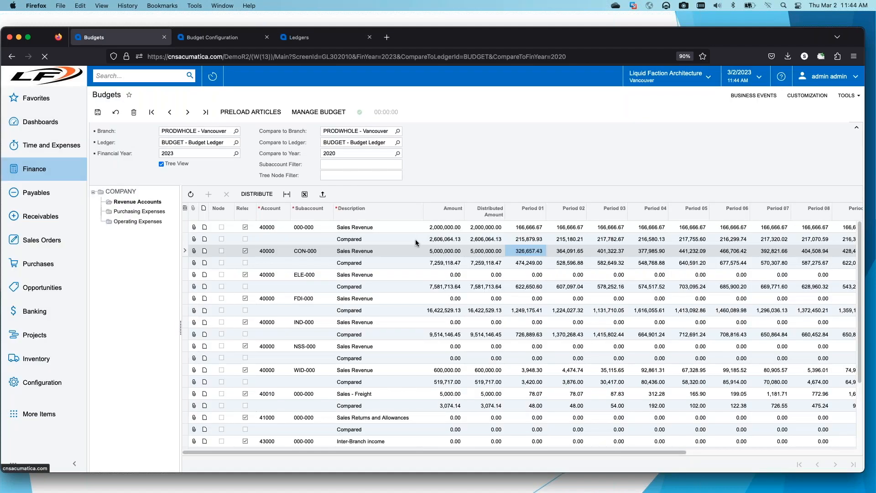
left_click(34, 169)
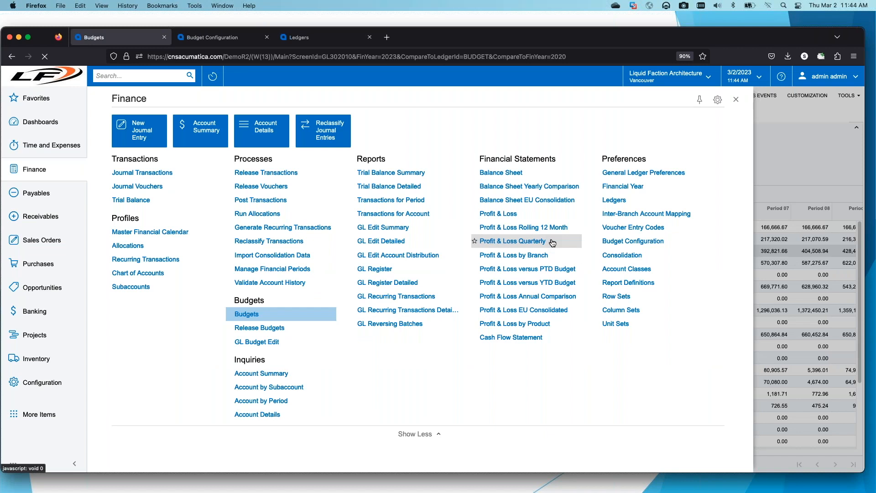
left_click(546, 269)
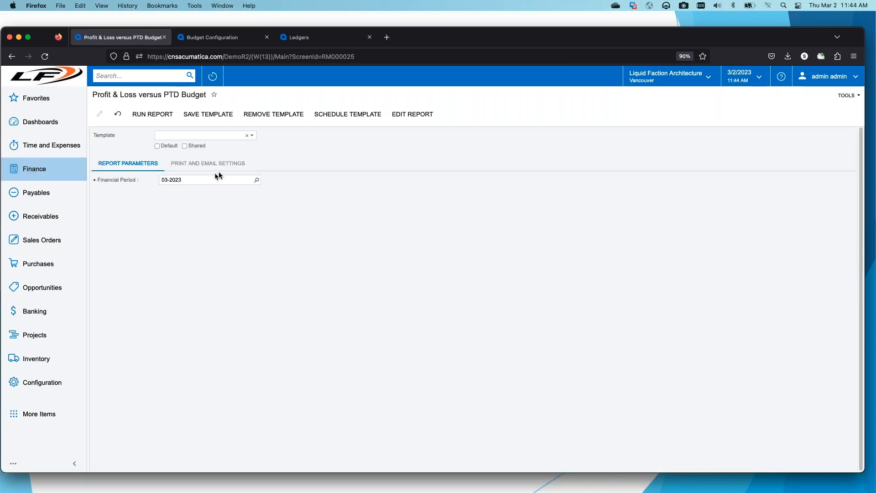
Step: Run the Profit & Loss versus PTD Budget report for financial period 12-2020
left_click(257, 180)
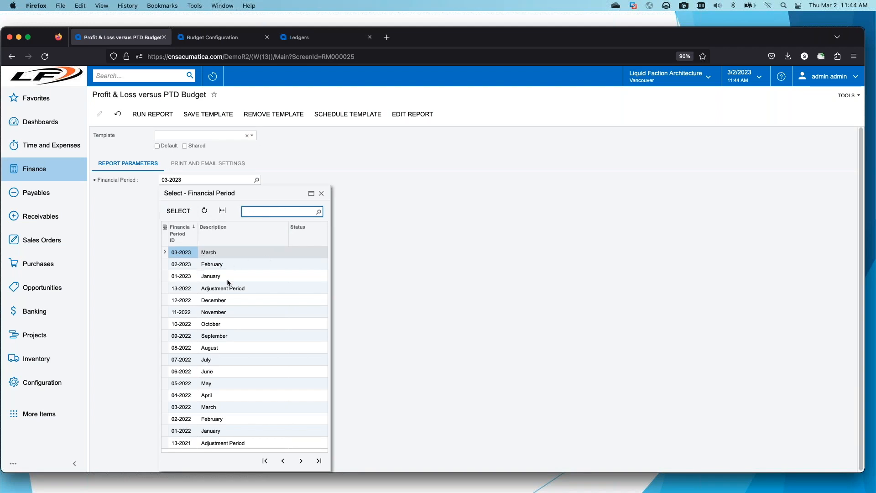
left_click(301, 461)
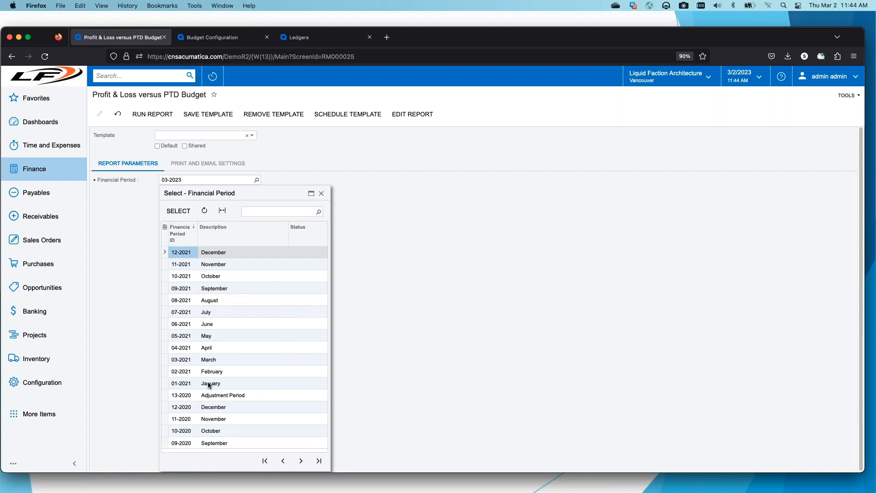
double_click(190, 406)
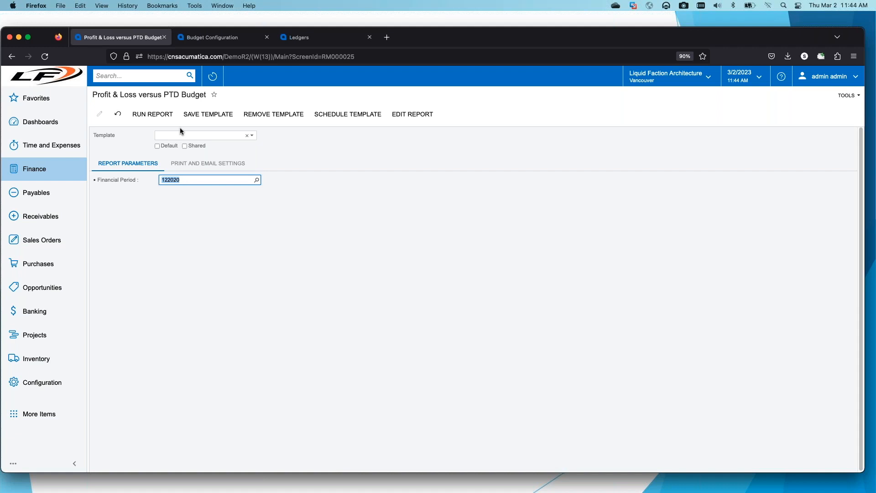
left_click(166, 120)
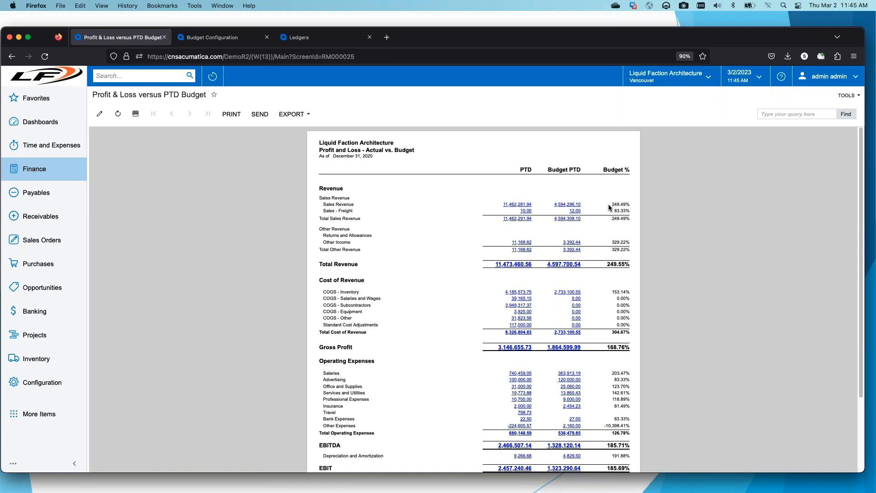
Step: Review the PTD, Budget PTD and Budget % columns of the report from Revenue down to Net Income
left_click_drag(613, 207, 643, 208)
scroll(663, 322, "down", 1)
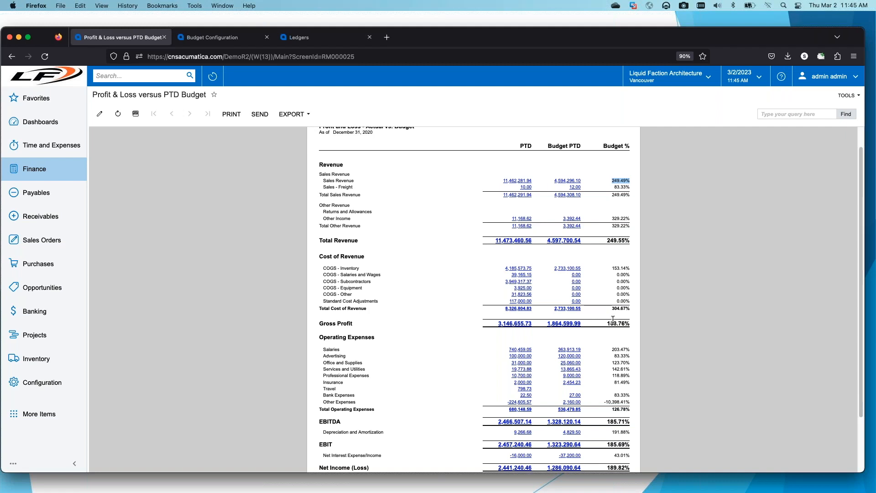
scroll(614, 322, "down", 1)
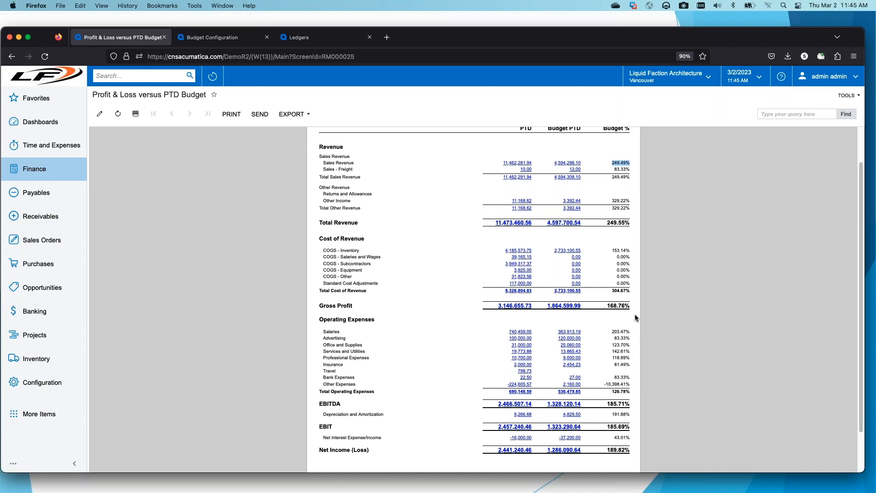
scroll(635, 315, "down", 2)
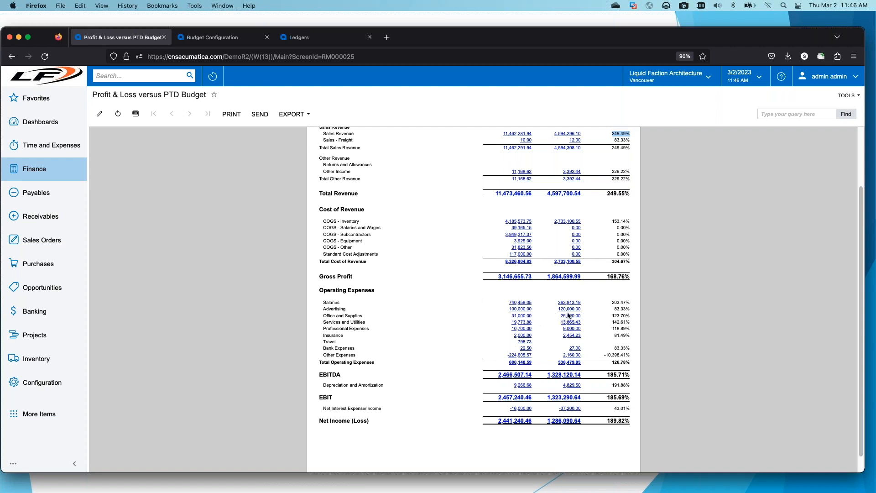
scroll(556, 254, "up", 3)
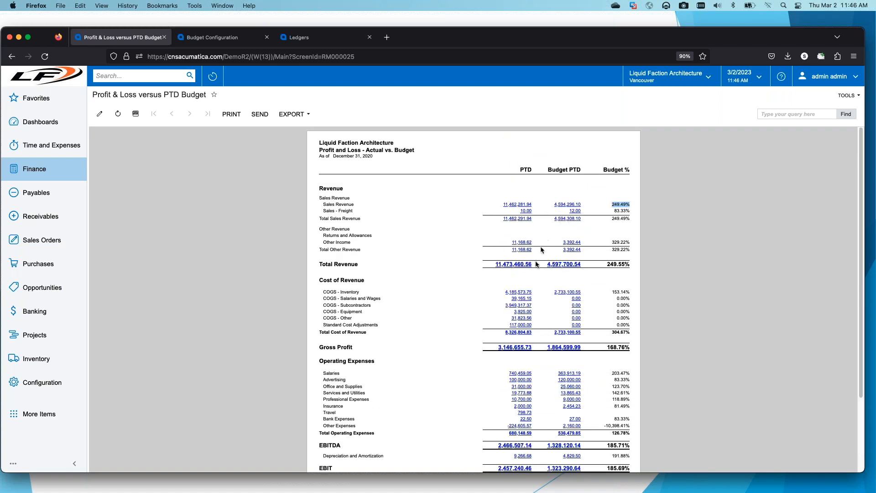
scroll(551, 364, "down", 3)
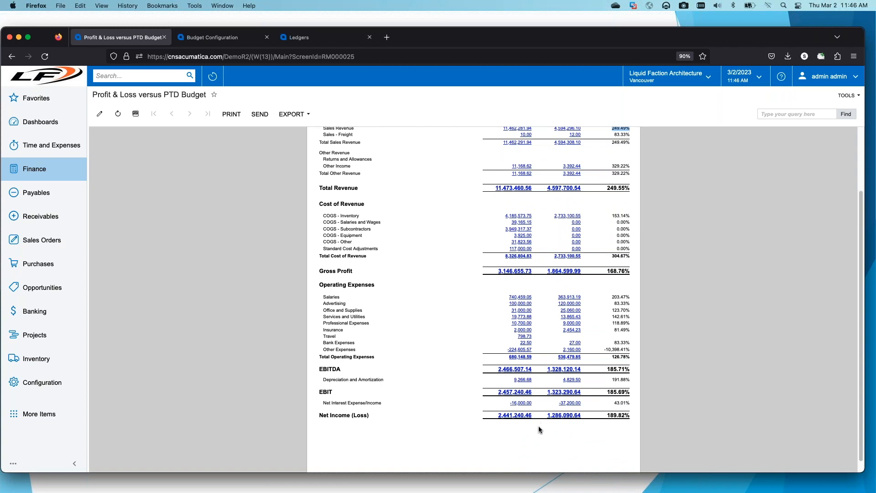
scroll(538, 429, "down", 1)
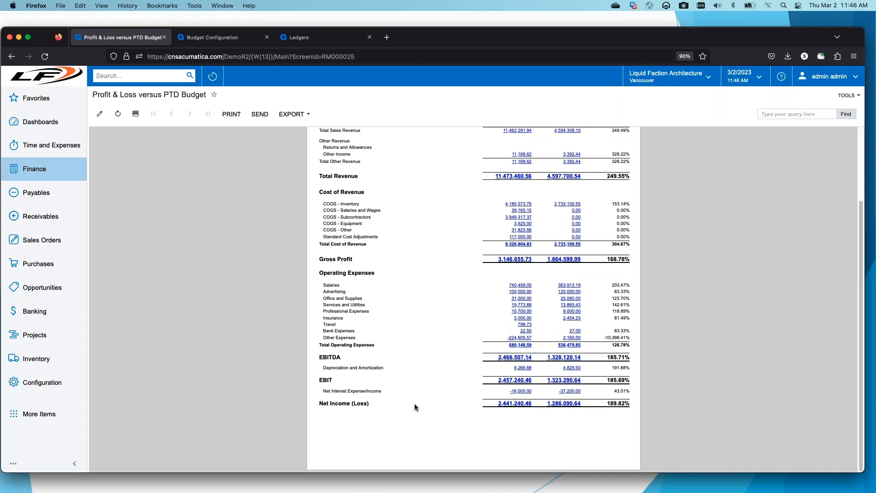
Step: Run the Profit & Loss versus YTD Budget report for financial period 12-2020
left_click(40, 171)
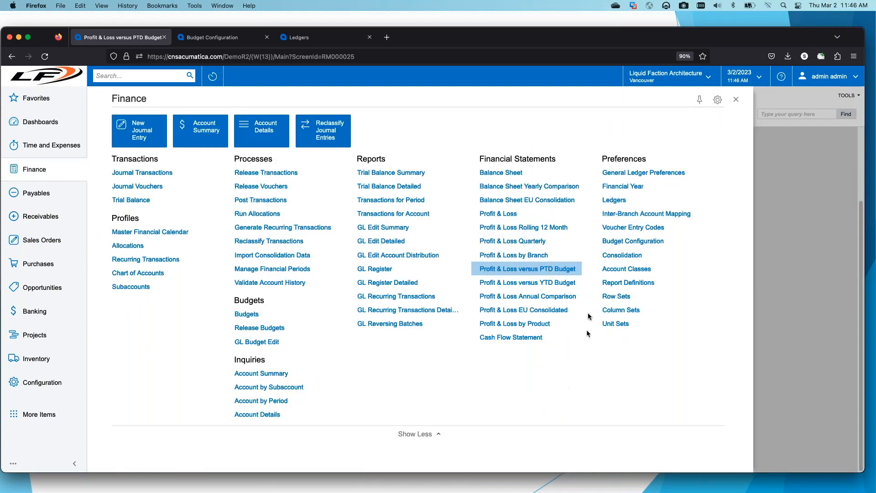
left_click(556, 283)
left_click(188, 181)
type("122020")
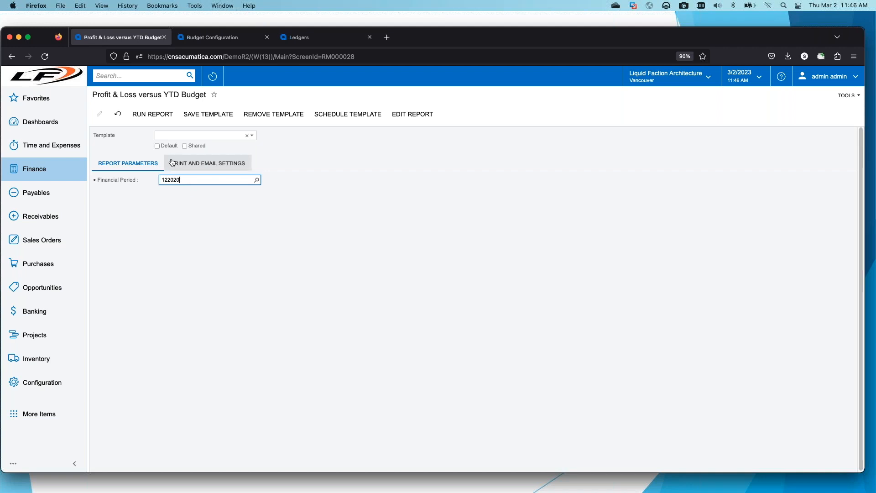
left_click(165, 116)
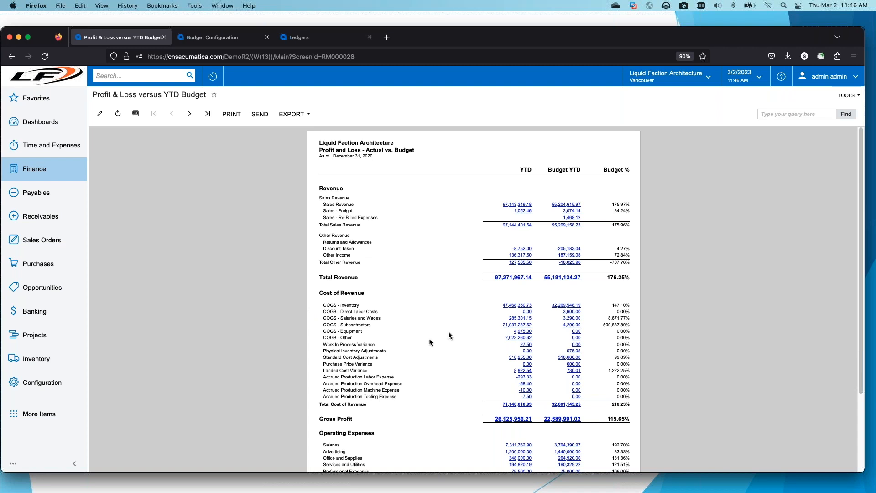
Step: Review the year-to-date actual and budget figures across the report, including Net Income on its last page
scroll(459, 338, "down", 1)
scroll(459, 338, "up", 1)
scroll(484, 304, "down", 2)
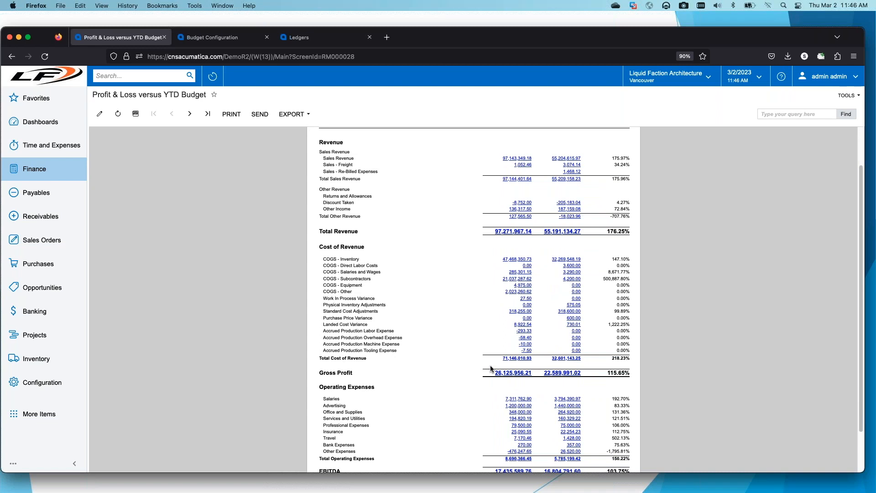
scroll(490, 366, "down", 2)
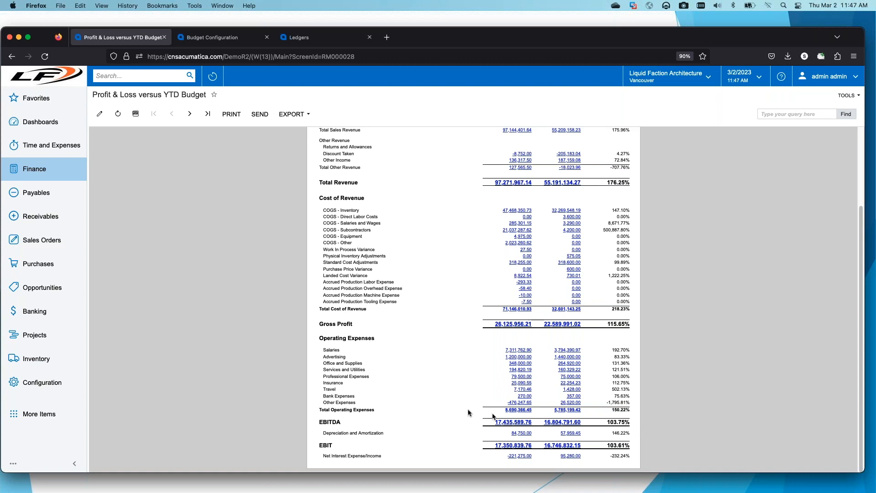
left_click(208, 113)
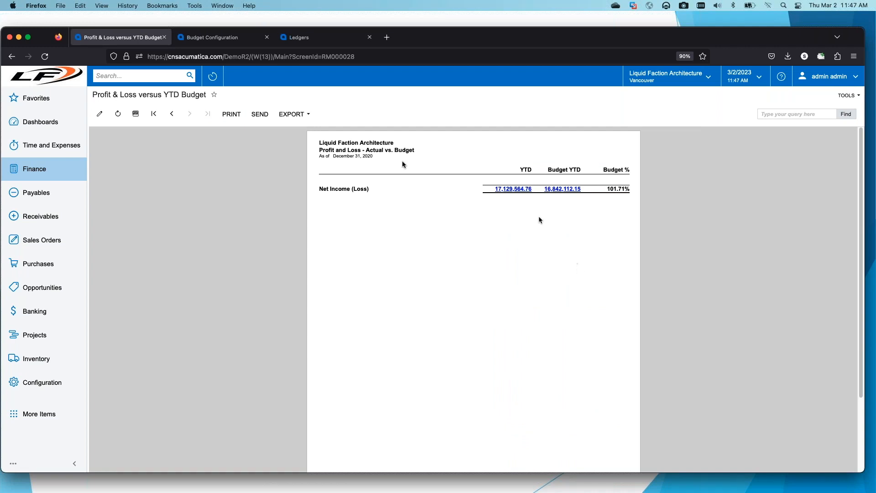
left_click(172, 117)
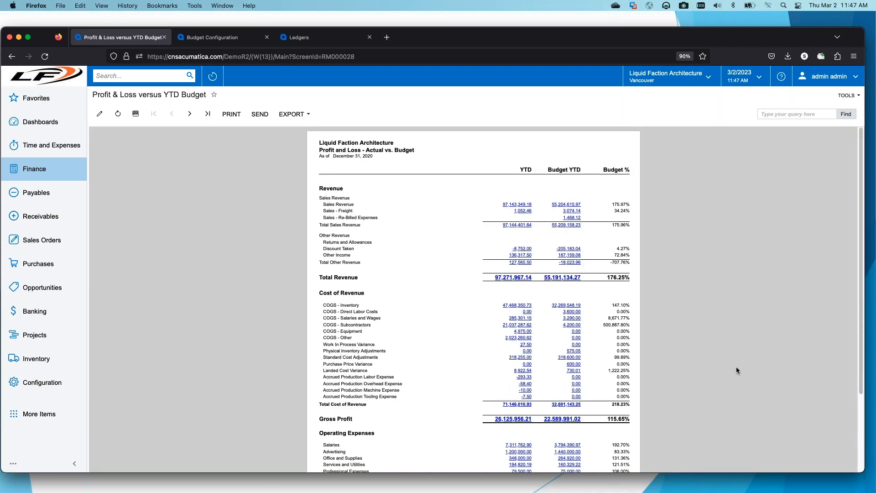
scroll(736, 370, "down", 4)
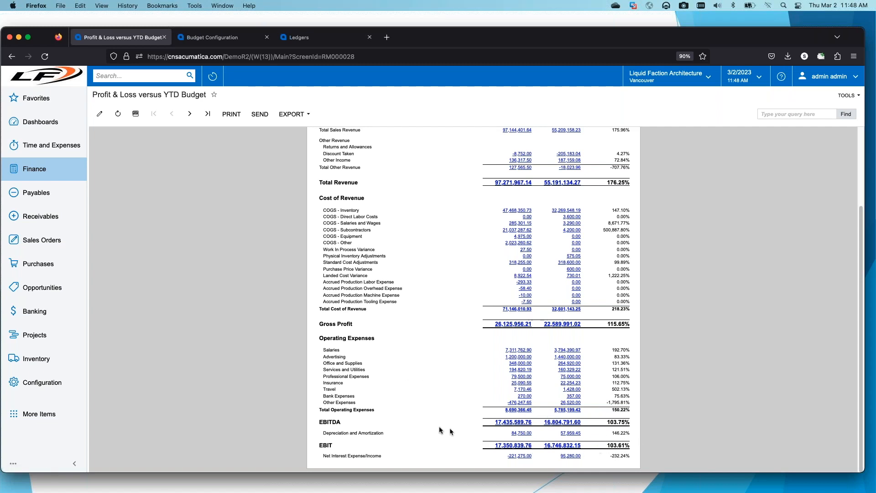
scroll(439, 429, "up", 5)
scroll(439, 429, "down", 5)
scroll(454, 365, "up", 2)
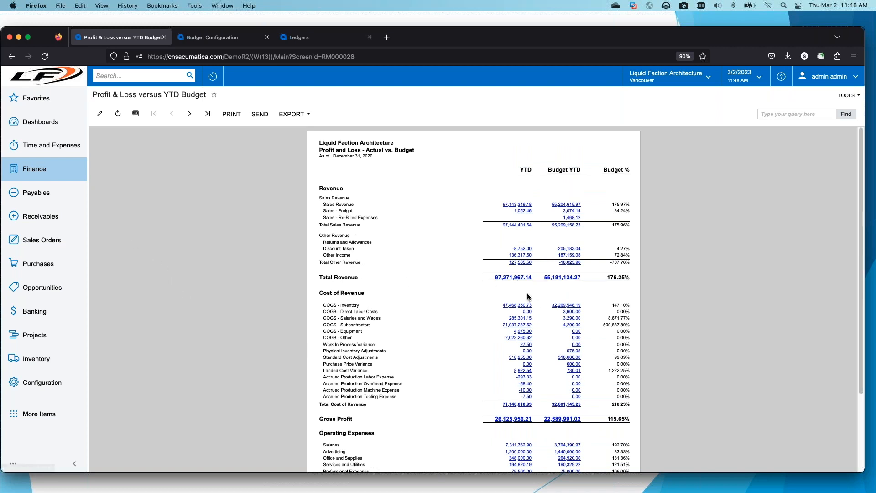
scroll(466, 292, "down", 2)
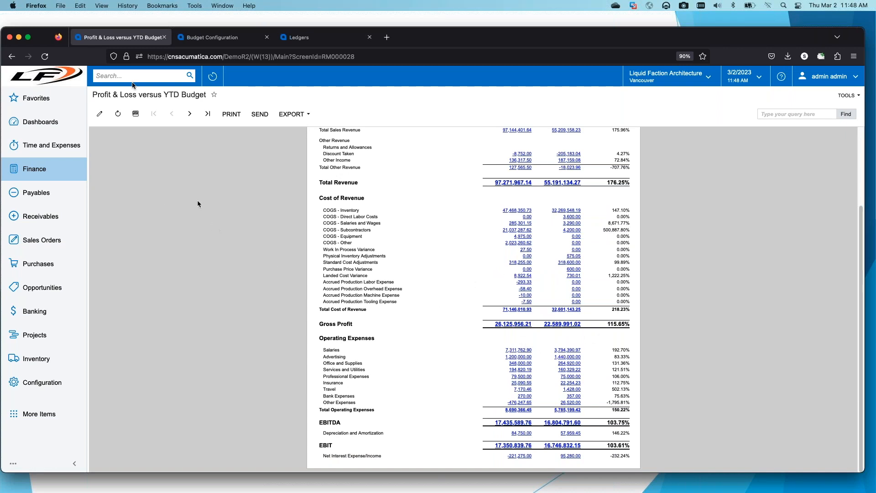
Step: Open Column Sets in a new browser tab and open the DPLBY column set, P&L vs YTD Budget
left_click(54, 178)
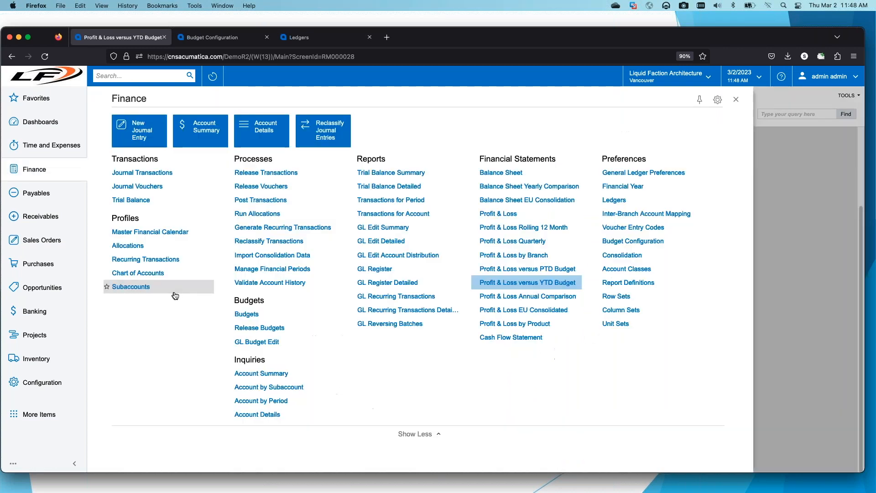
right_click(626, 314)
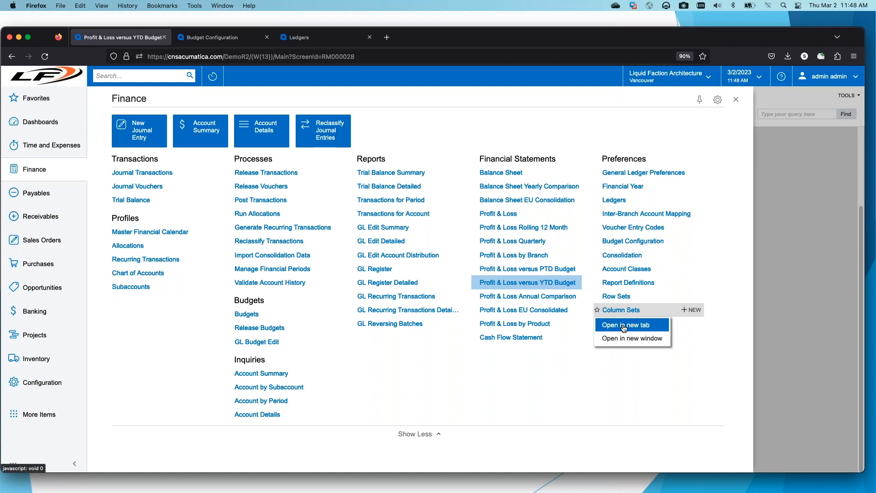
left_click(624, 325)
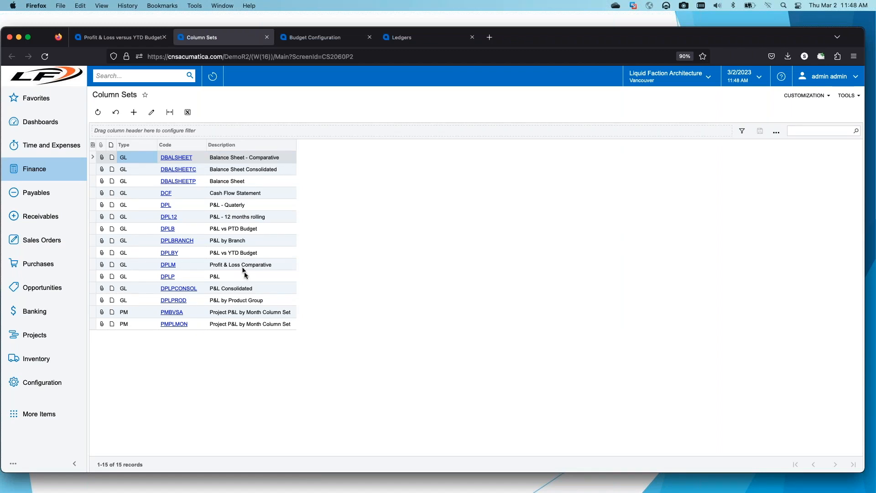
left_click(170, 253)
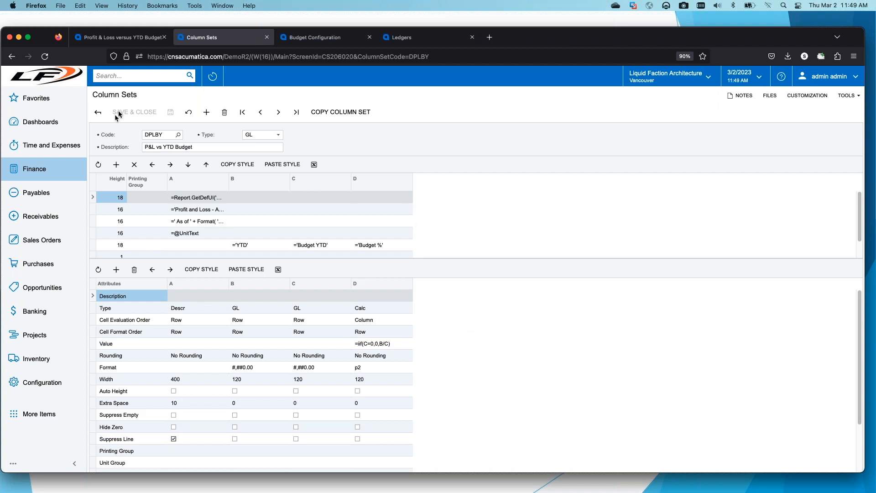
Step: Inspect the Data Source settings of column B (YTD) in the DPLBY column set, including its ledger
scroll(235, 385, "down", 1)
scroll(234, 385, "up", 1)
scroll(312, 393, "down", 3)
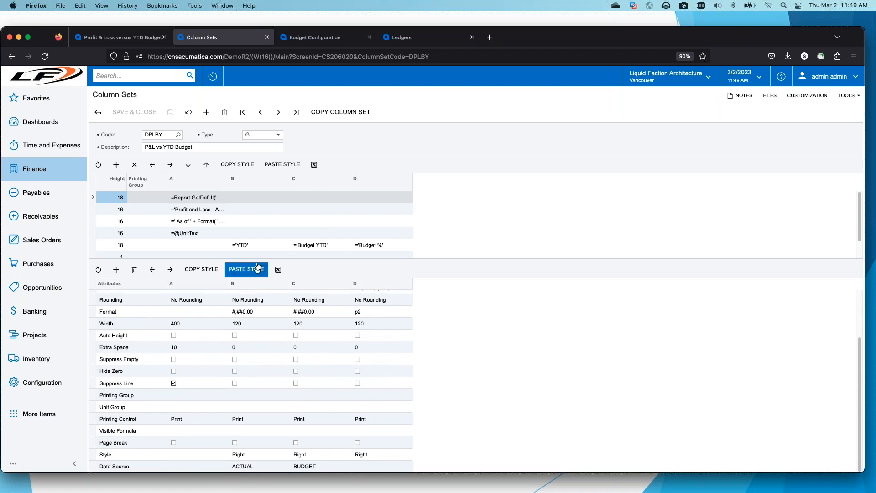
left_click(250, 466)
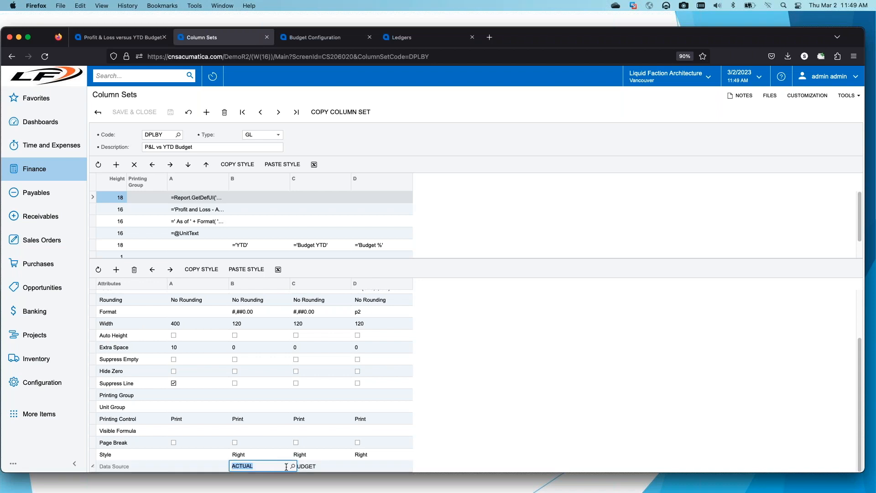
left_click(292, 466)
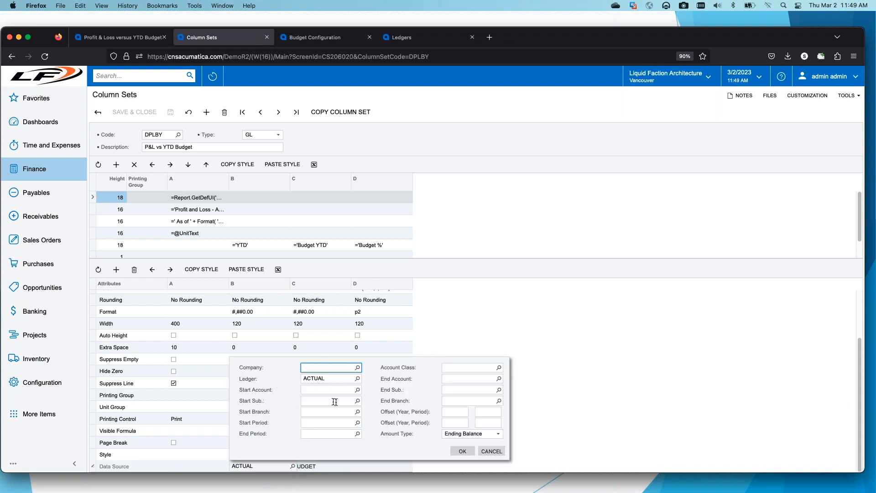
left_click(463, 451)
Step: Inspect the Data Source settings of column C (Budget YTD), including its ledger
left_click(315, 466)
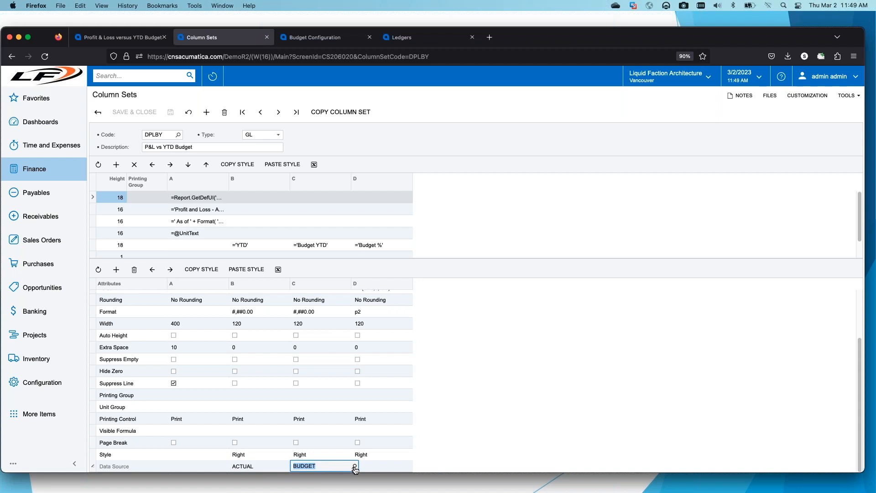
left_click(354, 467)
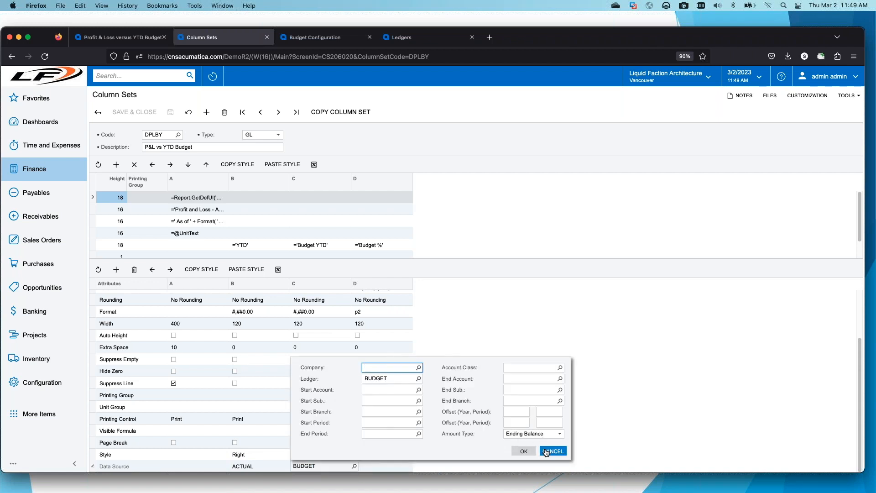
left_click(523, 452)
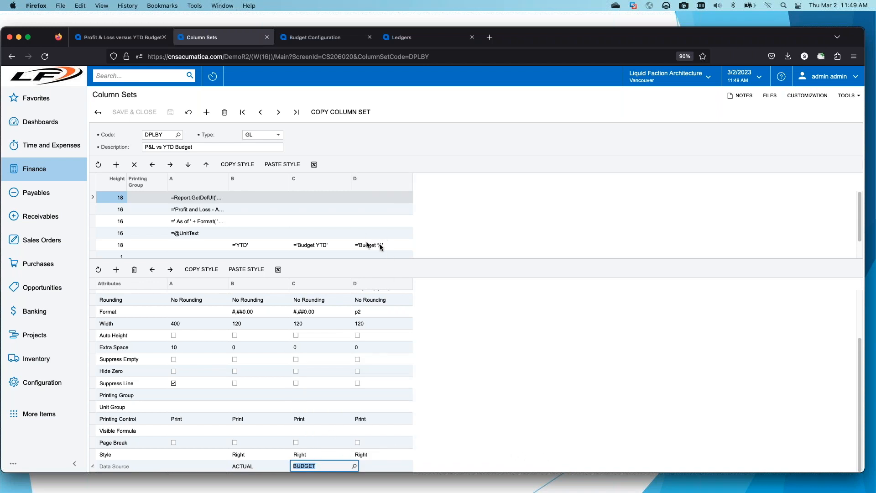
Step: Inspect the calculation type, value formula and format of column D (Budget %) in the DPLBY column set
scroll(370, 343, "up", 3)
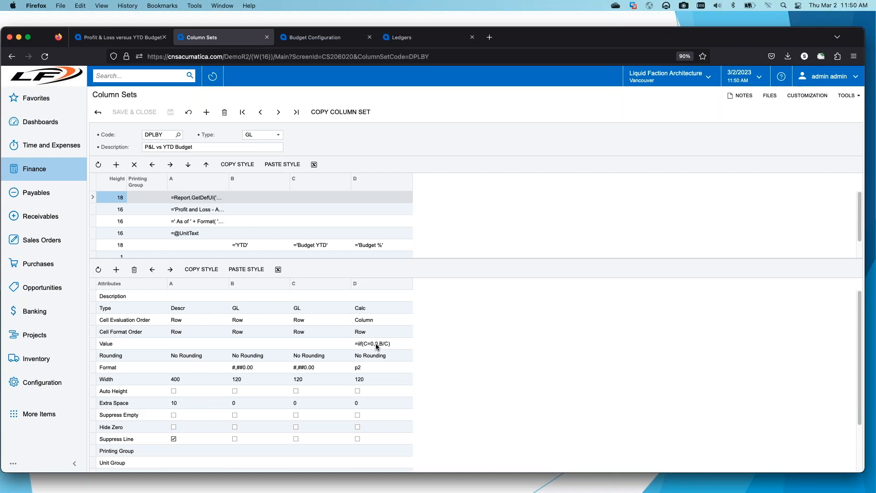
scroll(387, 384, "down", 3)
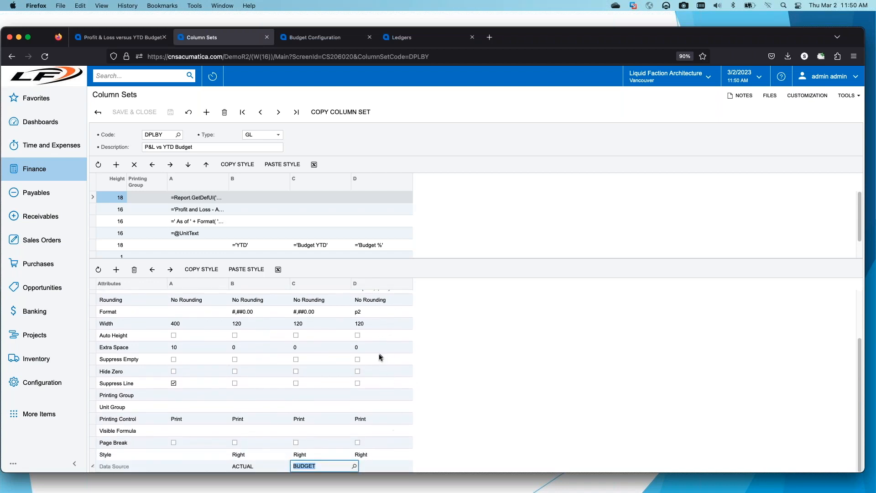
scroll(378, 357, "up", 3)
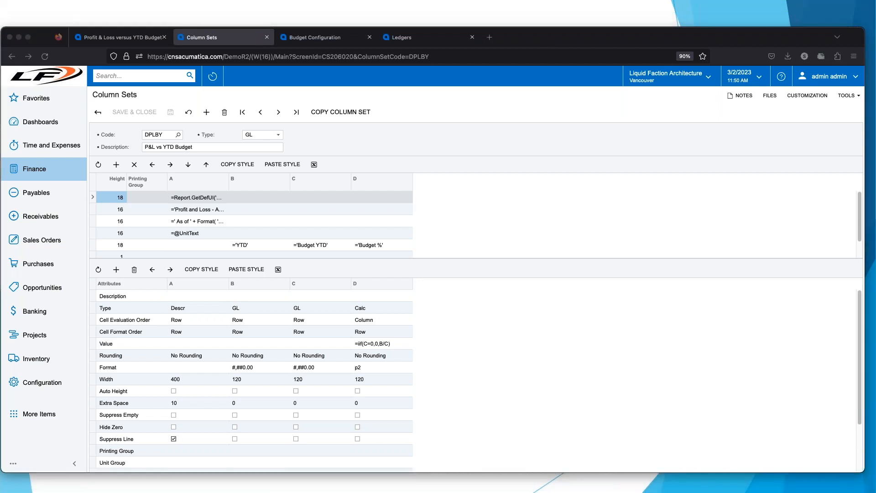
left_click(519, 42)
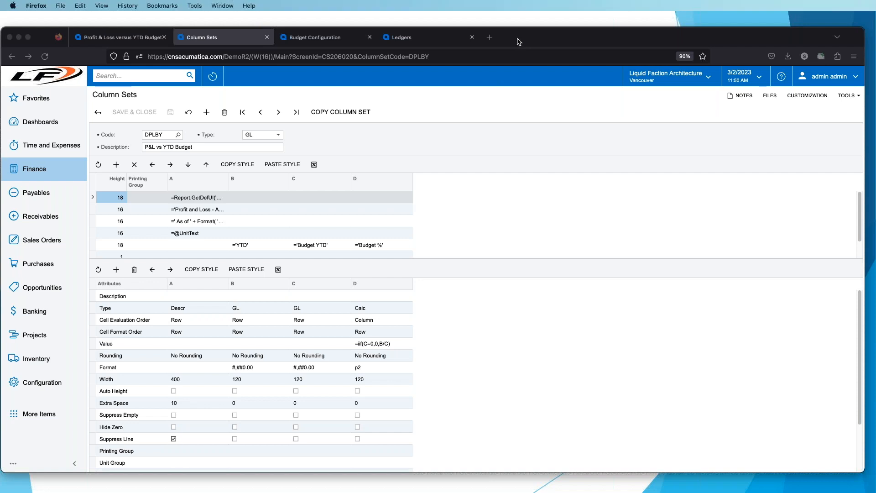
key("ctrl+Left")
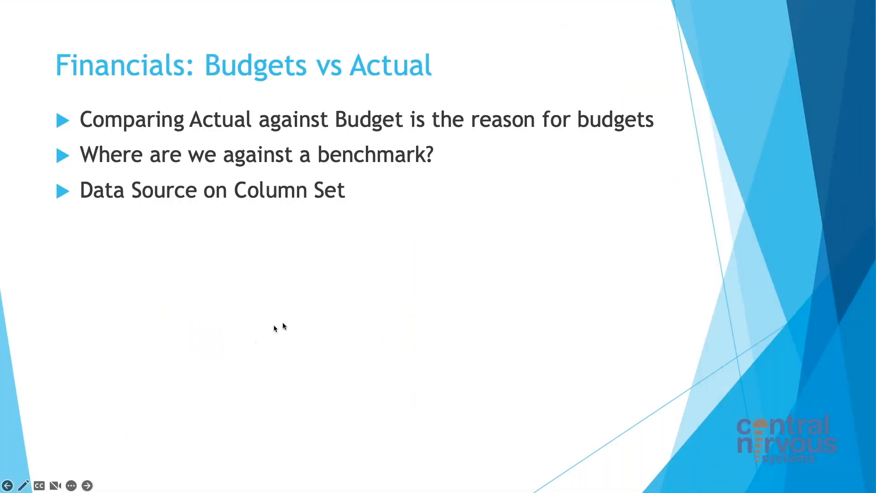
left_click(86, 486)
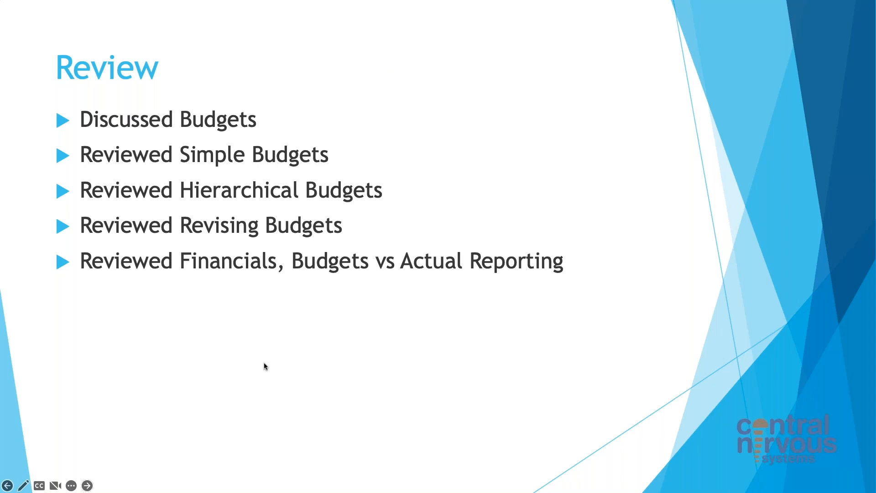